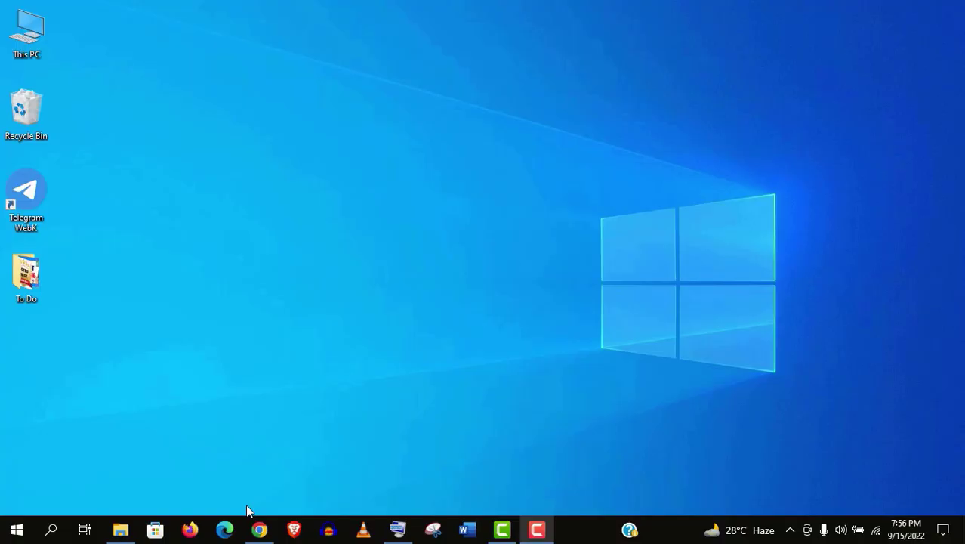
Switch to Chrome and examine the search results for "best free unlimited vpn for pc" for mentions of Proton VPN
left_click(259, 529)
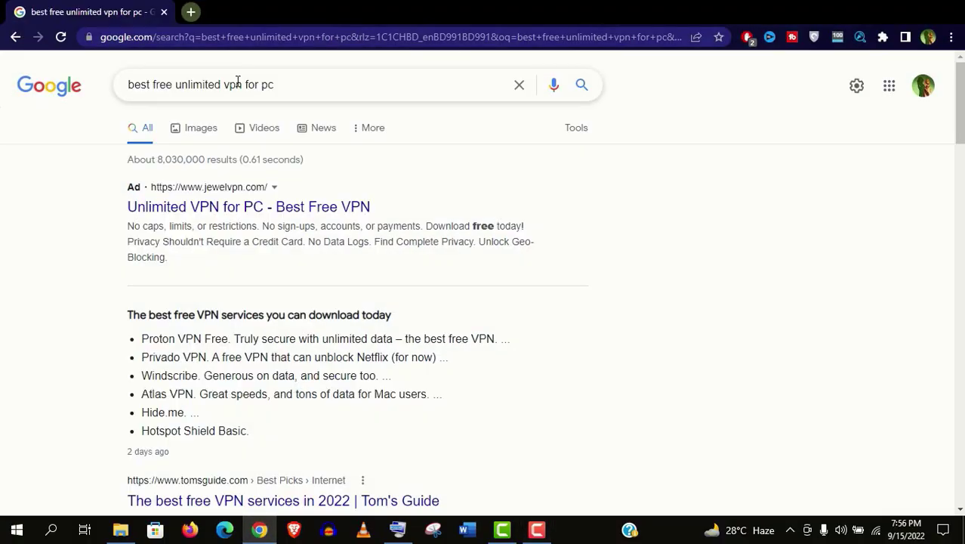
left_click(238, 82)
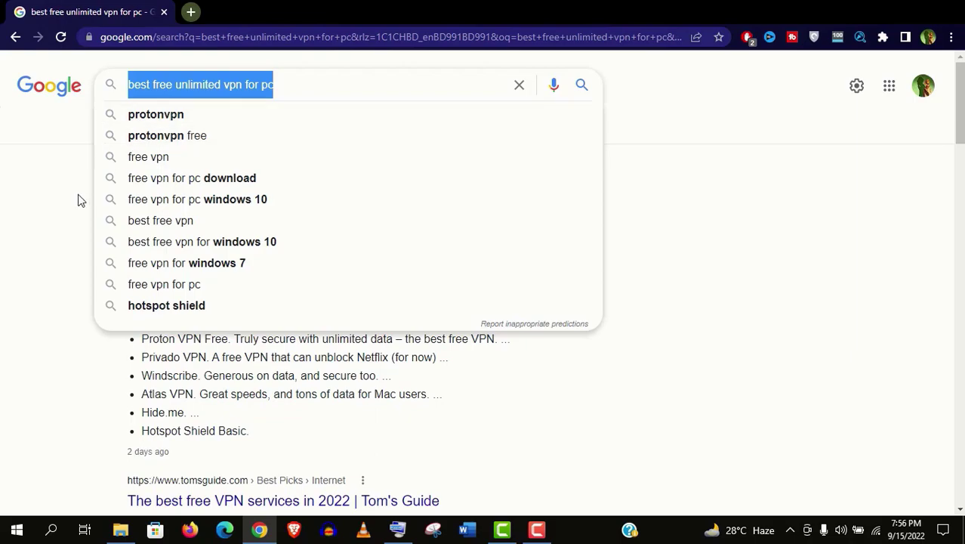
left_click(95, 249)
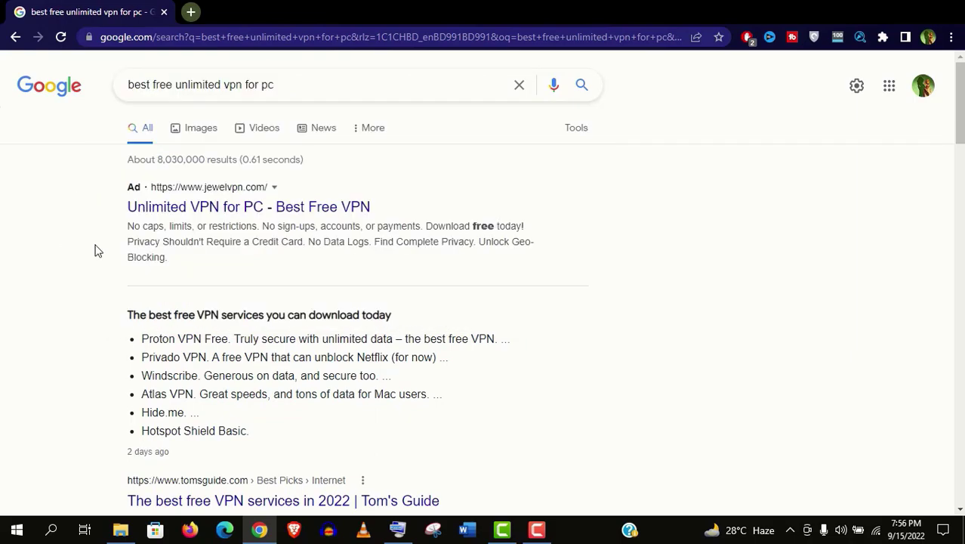
double_click(154, 339)
scroll(960, 106, "down", 5)
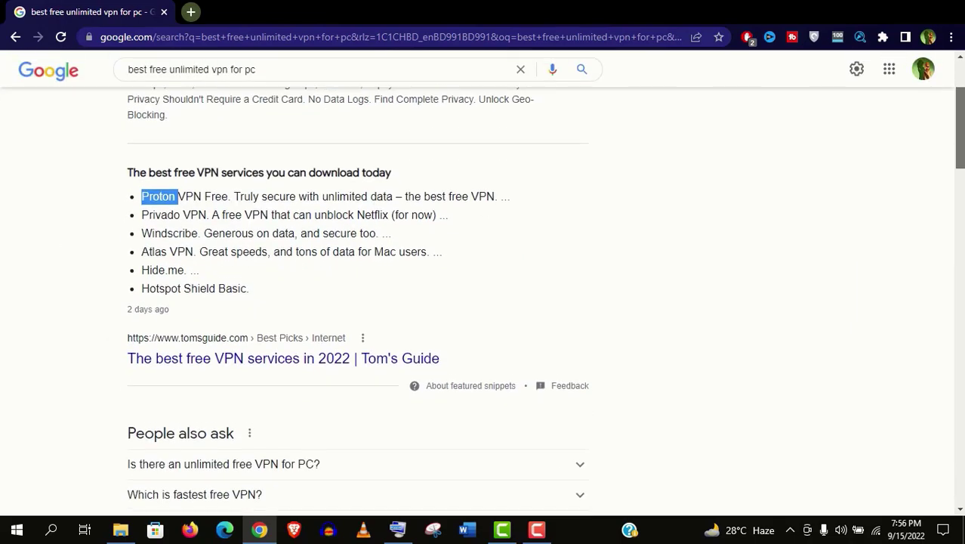
scroll(506, 236, "down", 10)
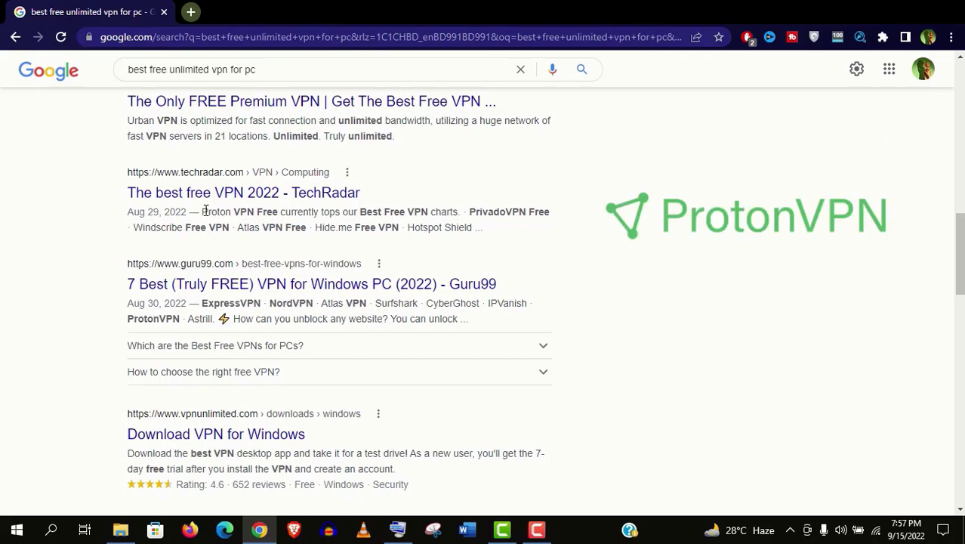
left_click_drag(202, 211, 259, 212)
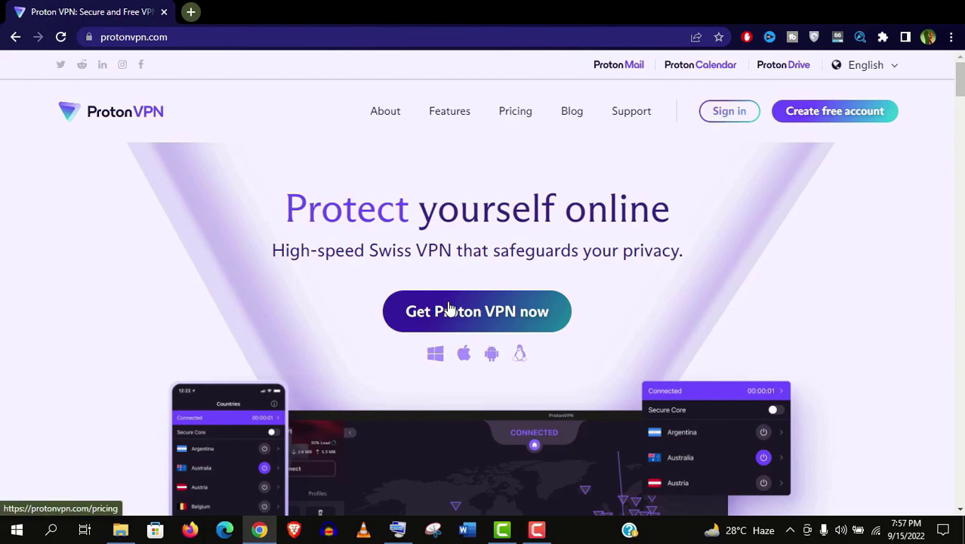
Open the Proton VPN plans page and examine the features of the Free and Plus plans
left_click(449, 310)
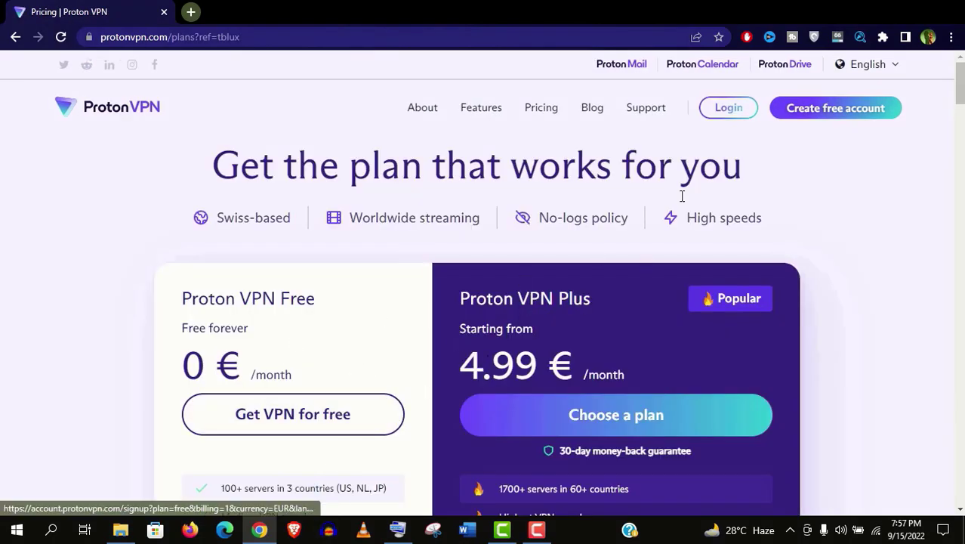
scroll(958, 91, "down", 3)
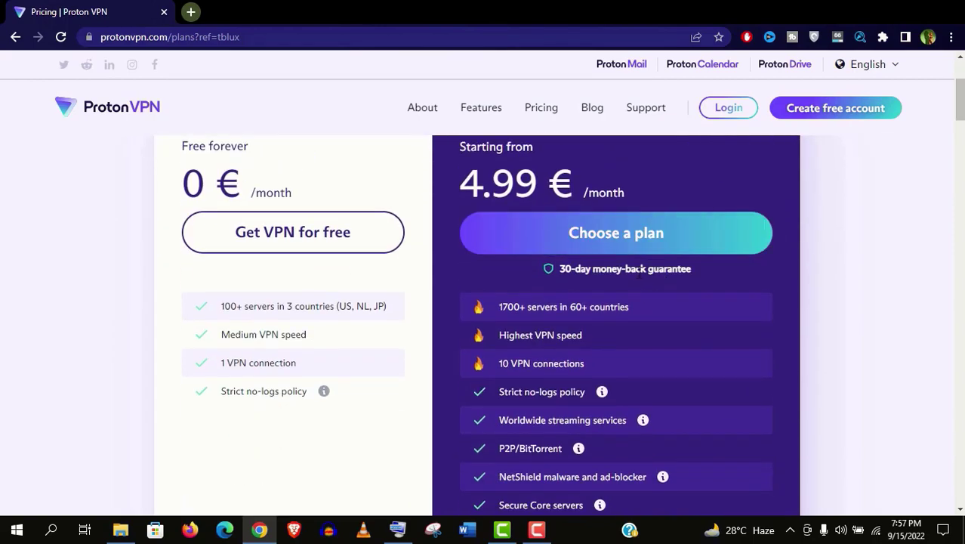
scroll(959, 110, "down", 1)
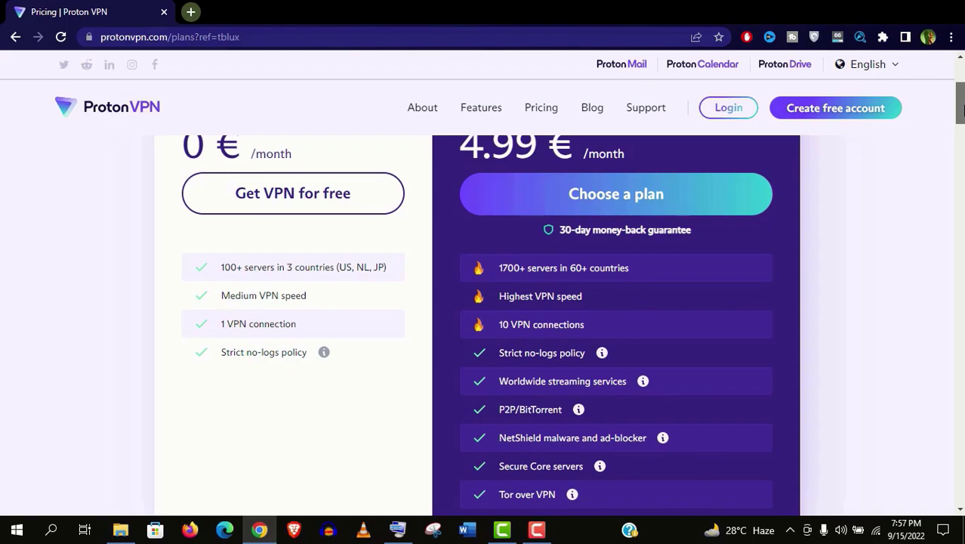
scroll(959, 110, "down", 2)
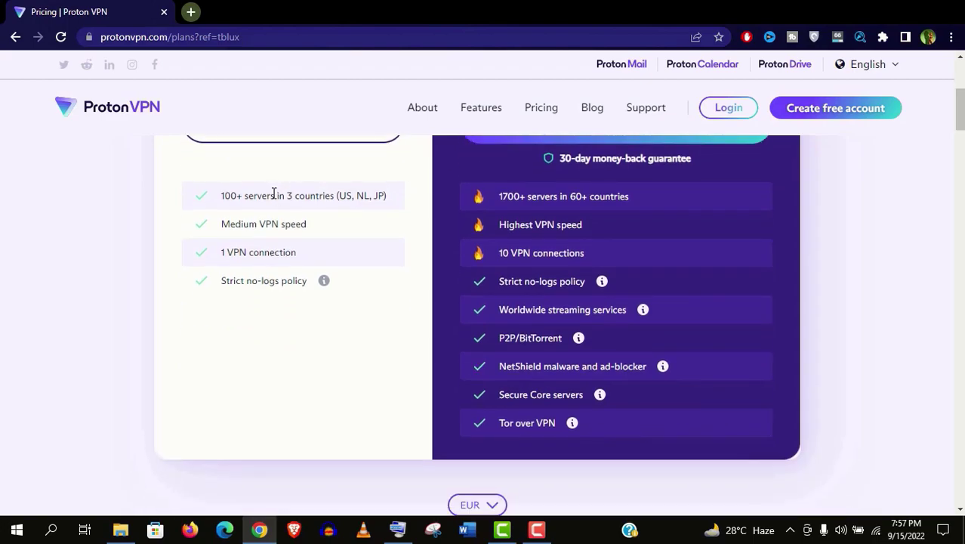
triple_click(273, 196)
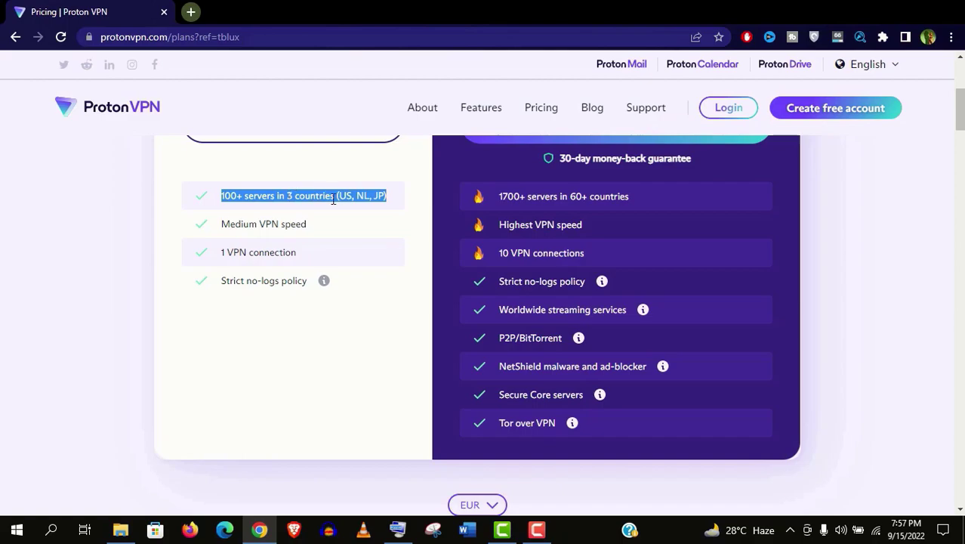
triple_click(266, 251)
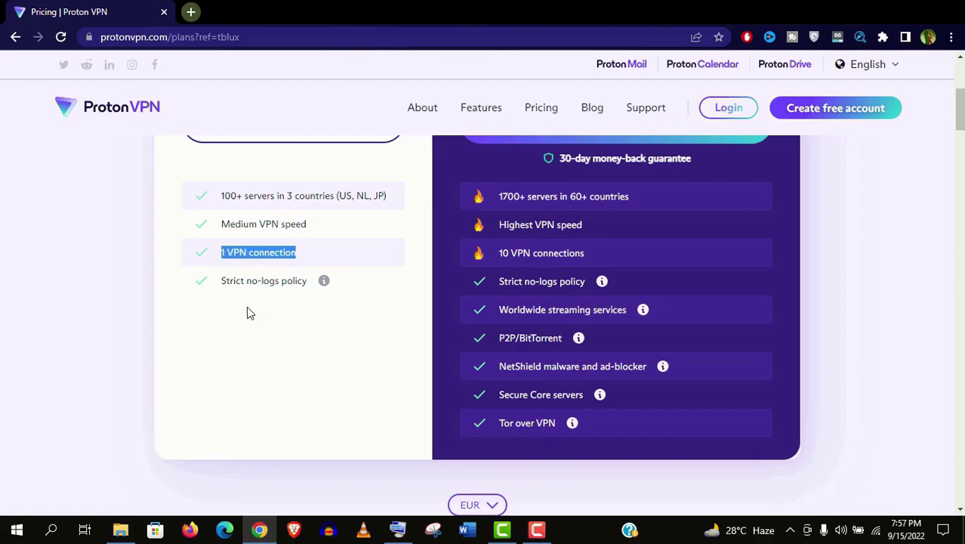
mouse_move(327, 283)
mouse_move(960, 111)
left_mouse_down()
mouse_move(959, 140)
mouse_move(959, 128)
left_mouse_up()
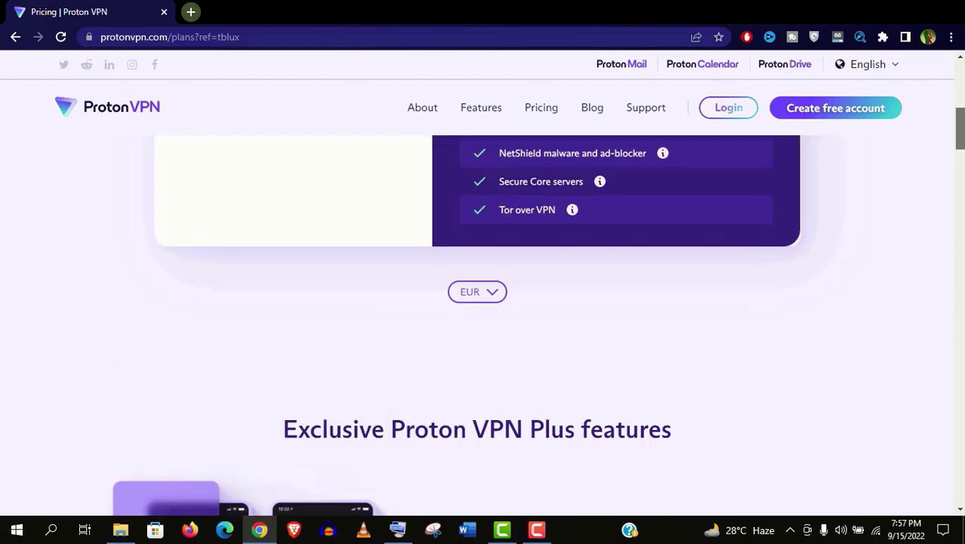
Change the currency of the plan prices to USD
left_click(502, 295)
left_click(487, 309)
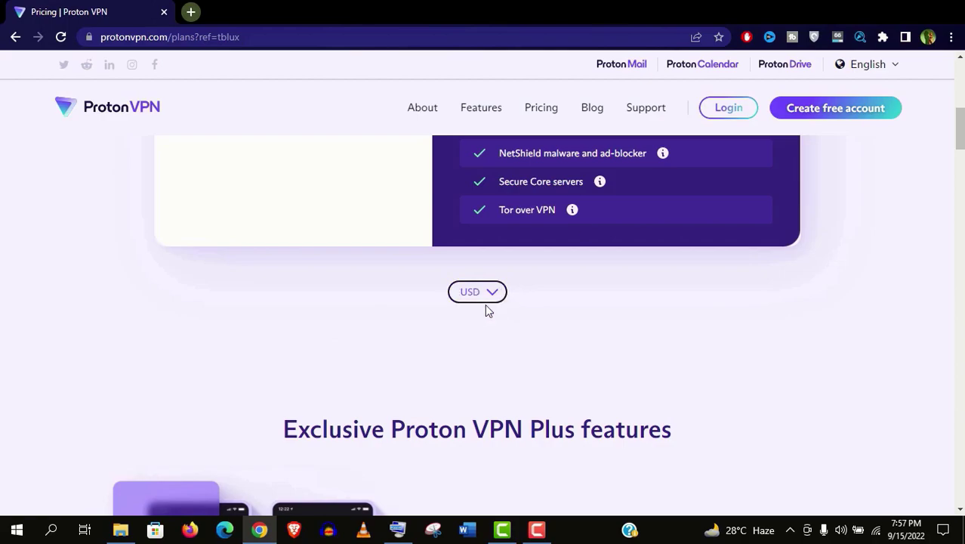
left_click_drag(960, 129, 959, 88)
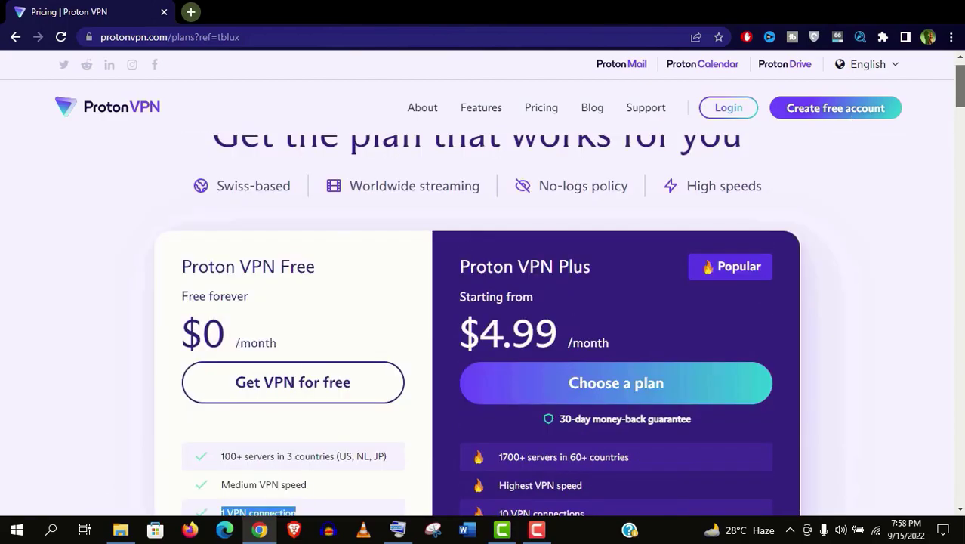
Compare the Free and Plus plans in dollars and choose the Proton VPN Free plan
scroll(483, 325, "down", 1)
scroll(483, 325, "down", 2)
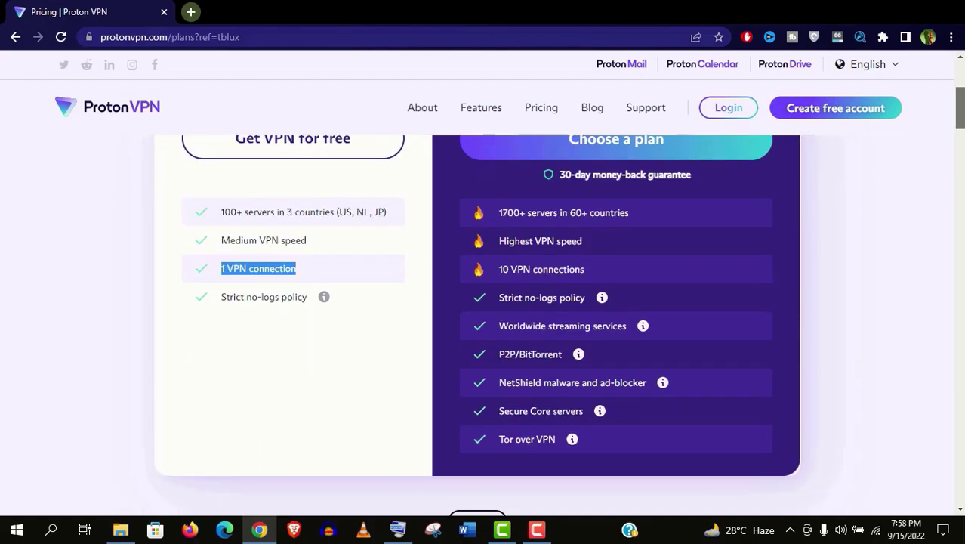
scroll(483, 325, "up", 4)
scroll(302, 371, "down", 1)
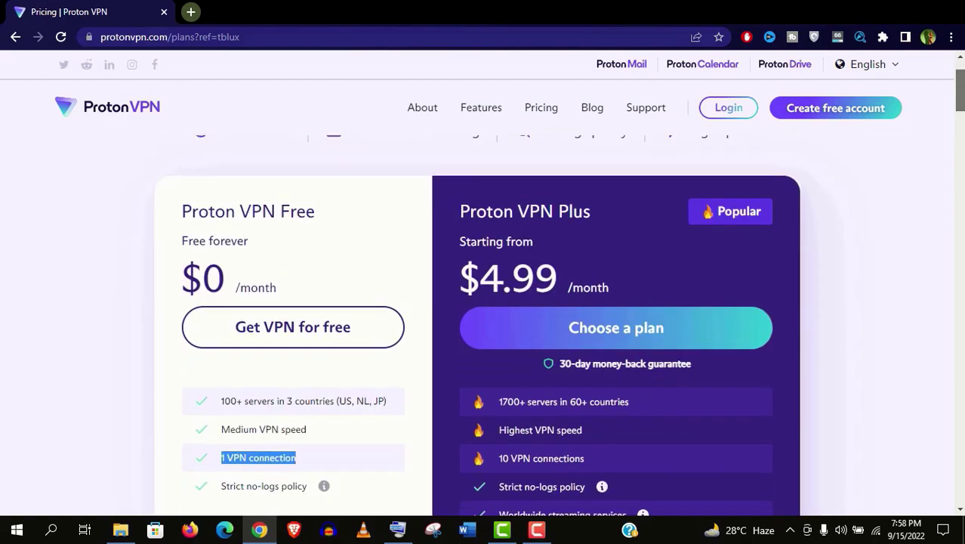
left_click(290, 325)
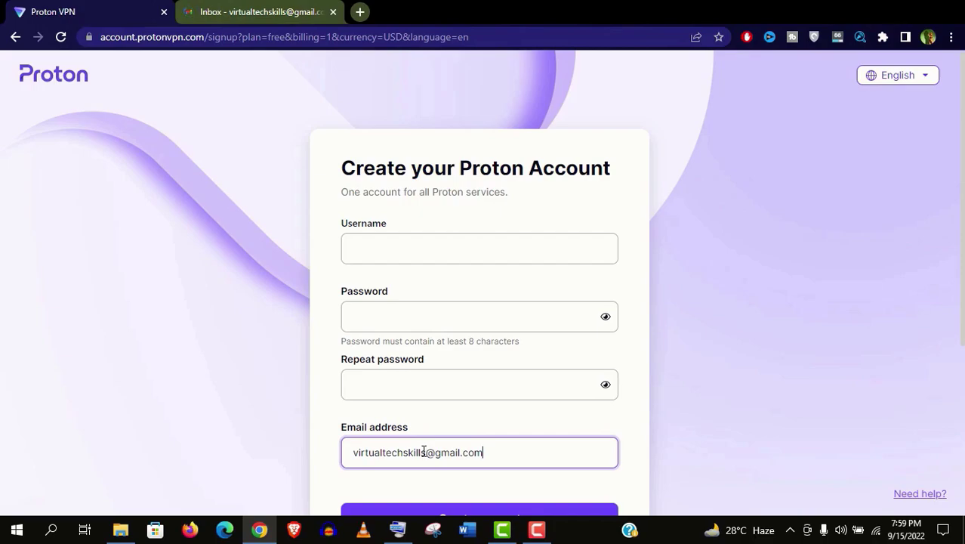
Create the Proton account with a username, password and e-mail address, and request the verification code by e-mail
left_click_drag(425, 451, 352, 451)
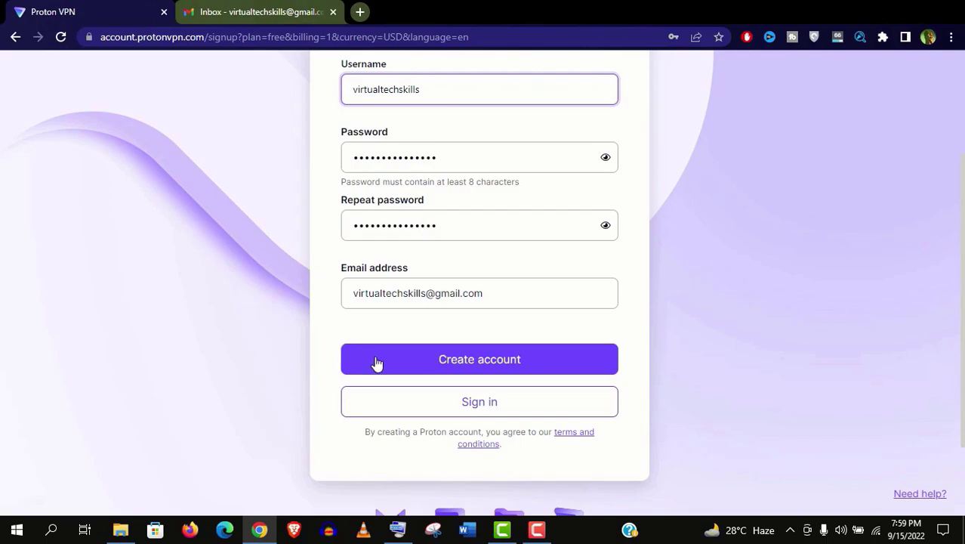
left_click(381, 363)
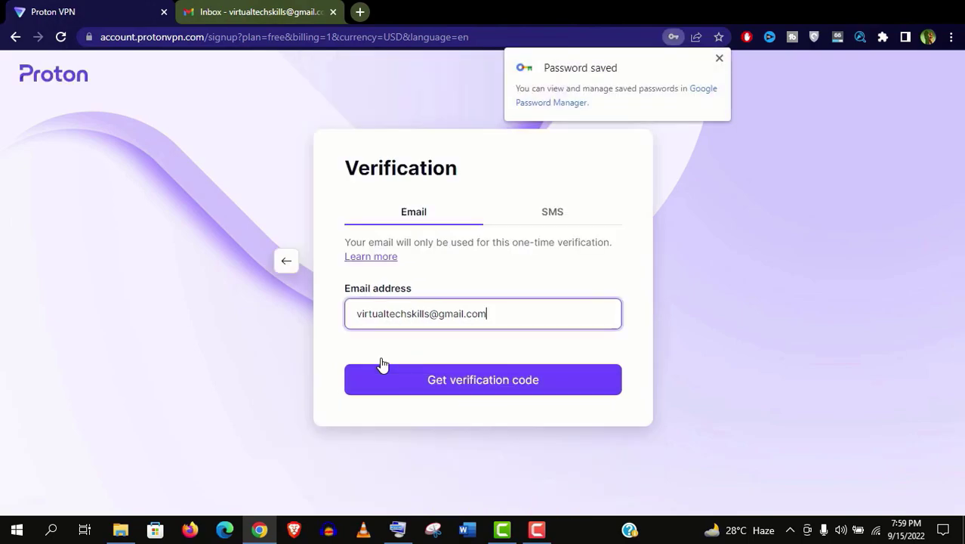
left_click(481, 393)
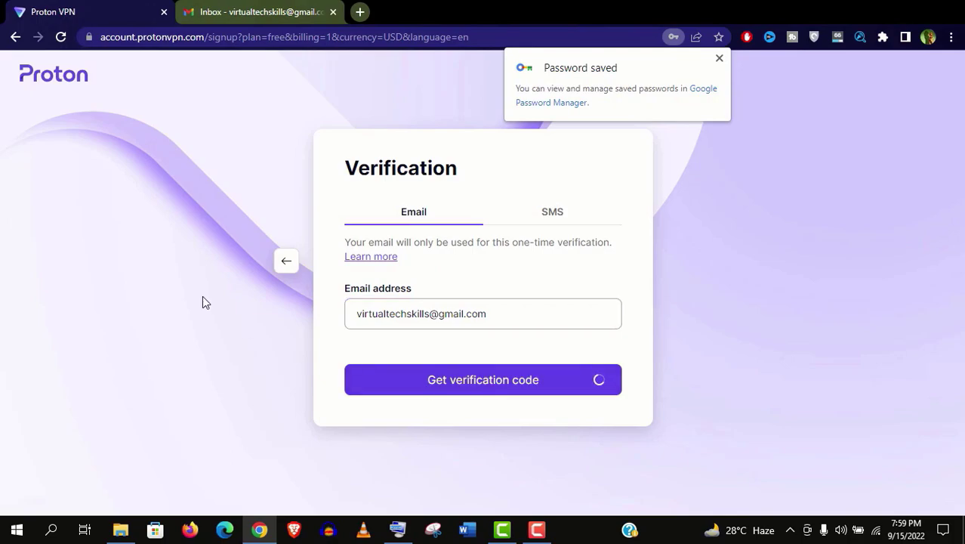
left_click(719, 59)
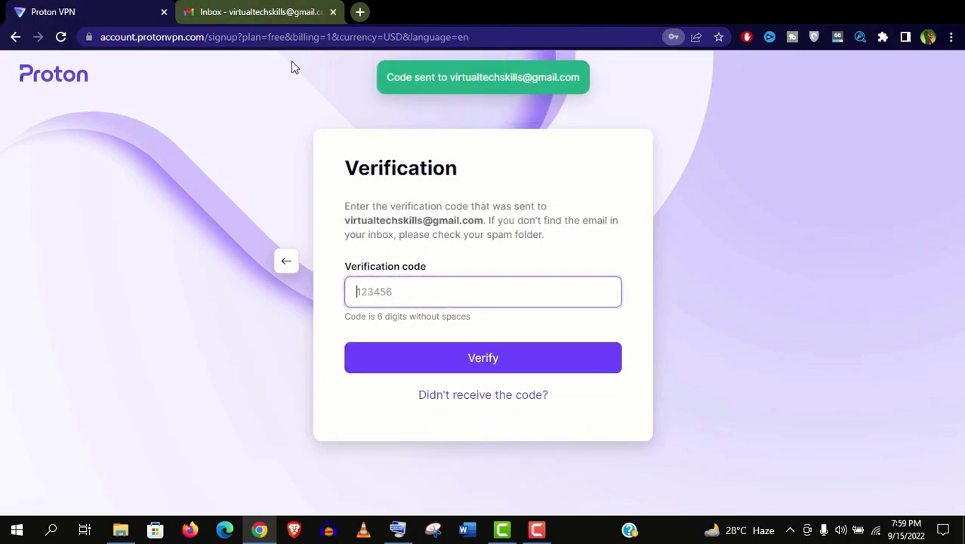
Copy the verification code from the Proton e-mail in Gmail and submit it in the sign-up's verification code field
left_click(250, 15)
left_click(334, 167)
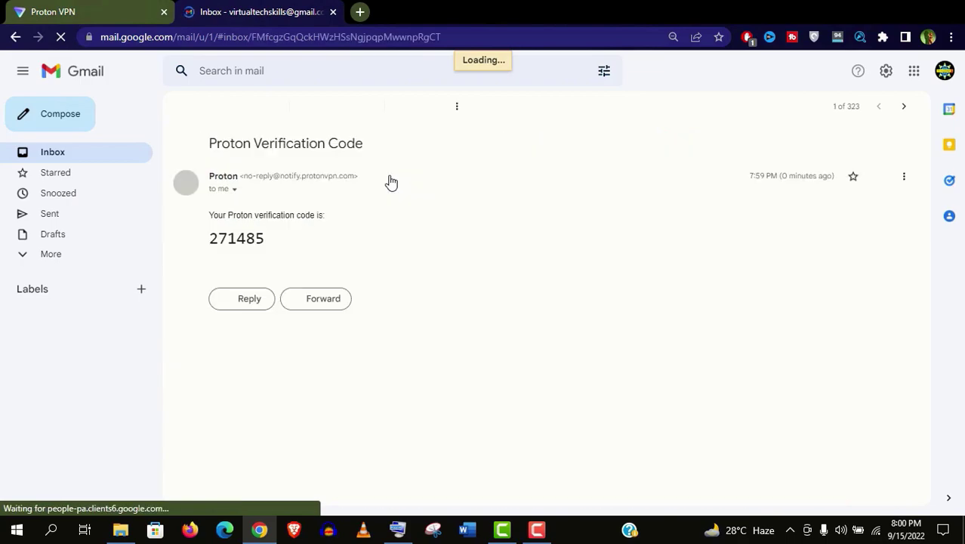
left_click_drag(198, 240, 266, 239)
key("ctrl+c")
left_click(75, 11)
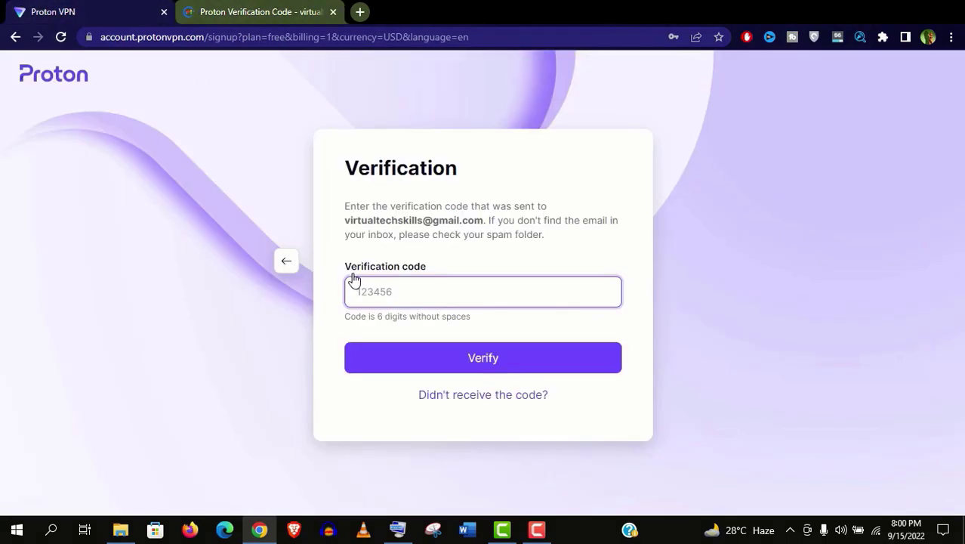
key("ctrl+v")
left_click(471, 358)
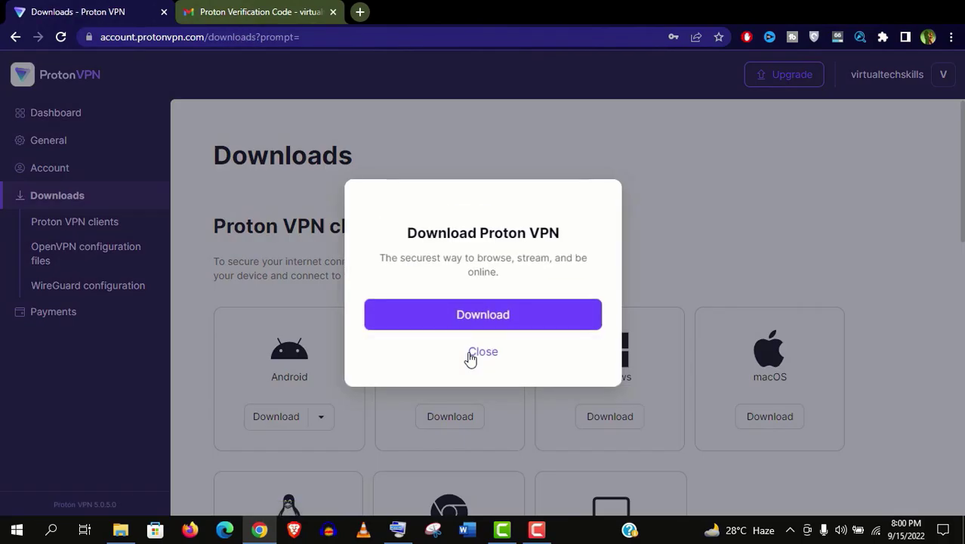
Dismiss the download prompt and examine the Proton VPN clients and OpenVPN configuration files on the Downloads page
left_click(471, 354)
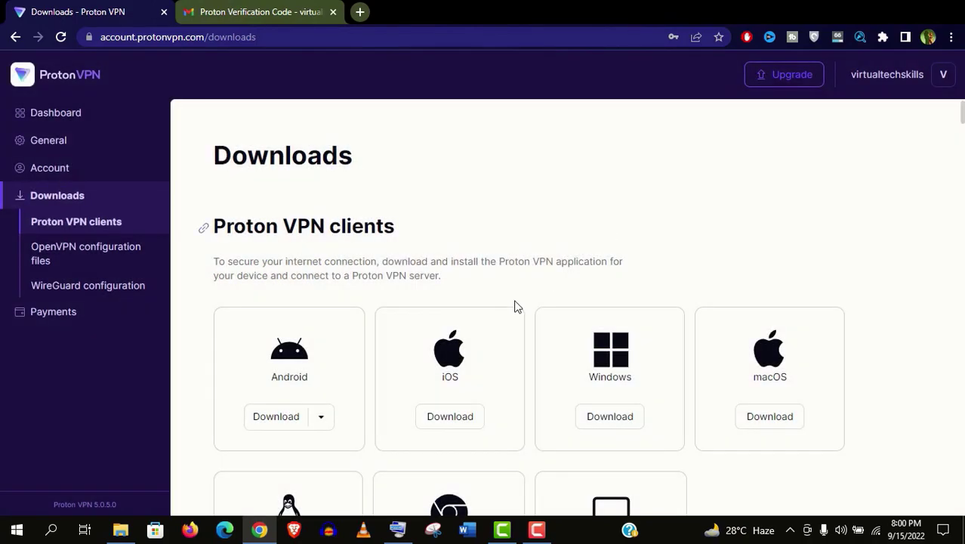
left_click_drag(962, 112, 963, 125)
left_click(105, 265)
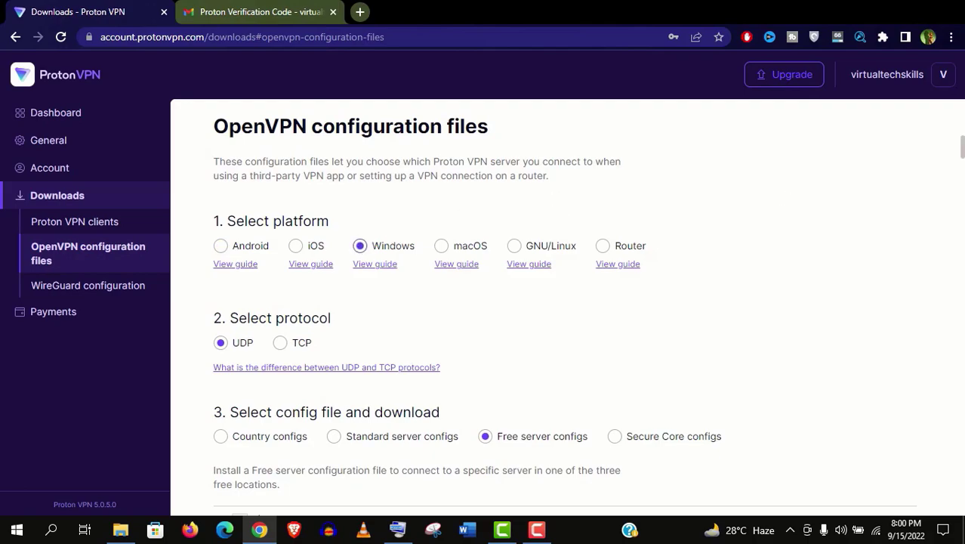
left_click_drag(962, 153, 962, 160)
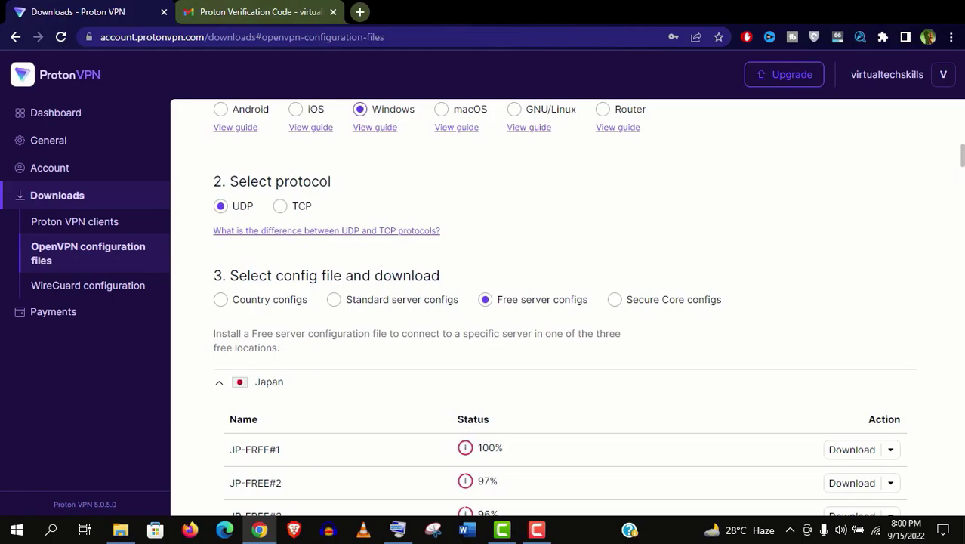
scroll(75, 252, "up", 10)
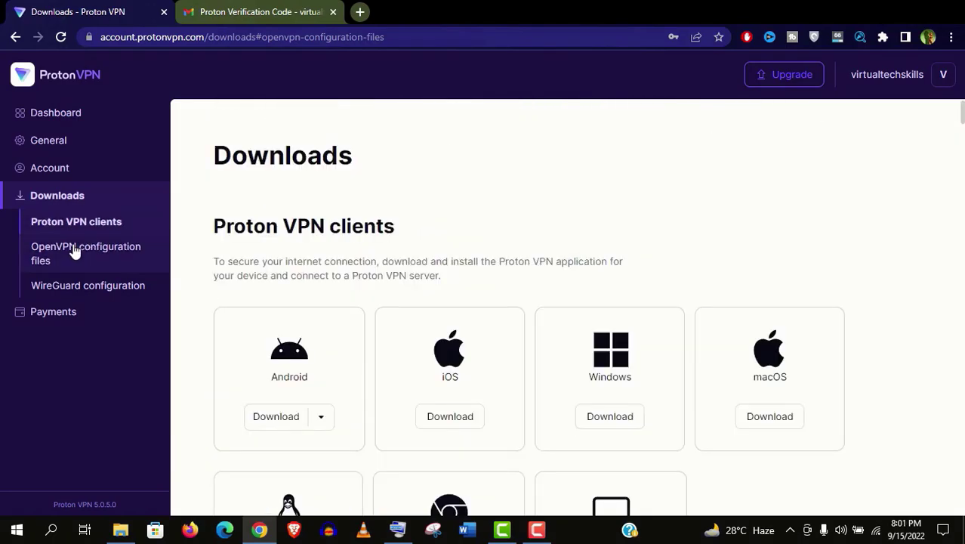
left_click(75, 251)
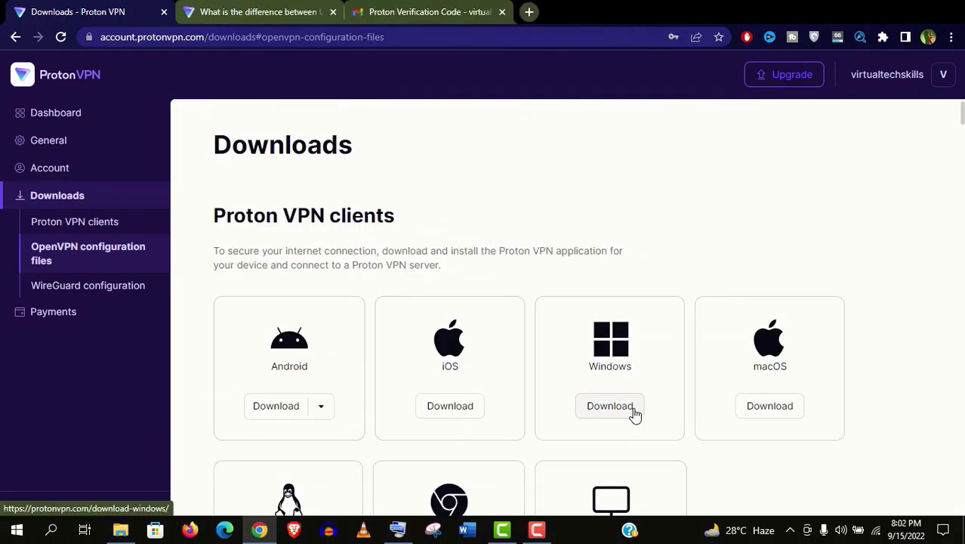
Download the Proton VPN installer for Windows and launch ProtonVPN_win_v2.0.6.exe
left_click(610, 406)
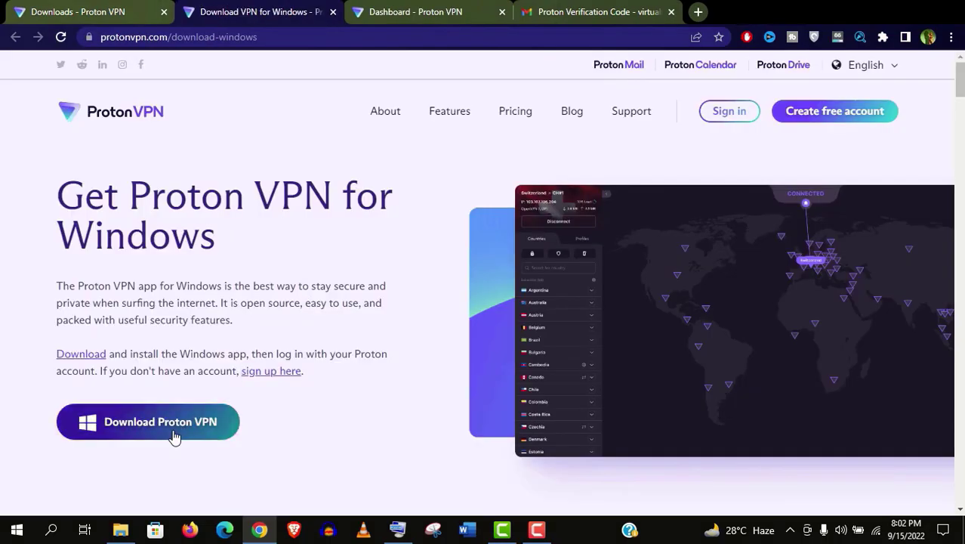
left_click(172, 433)
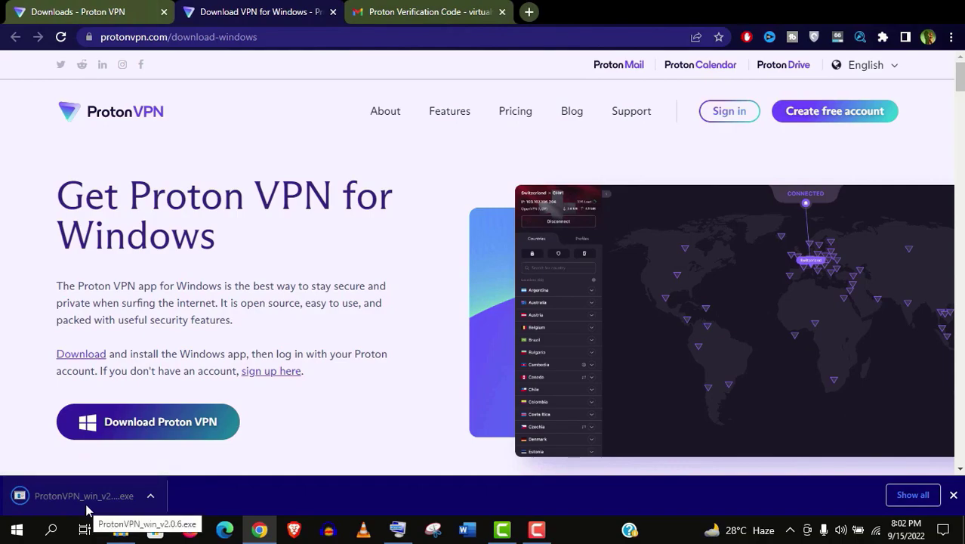
left_click(87, 511)
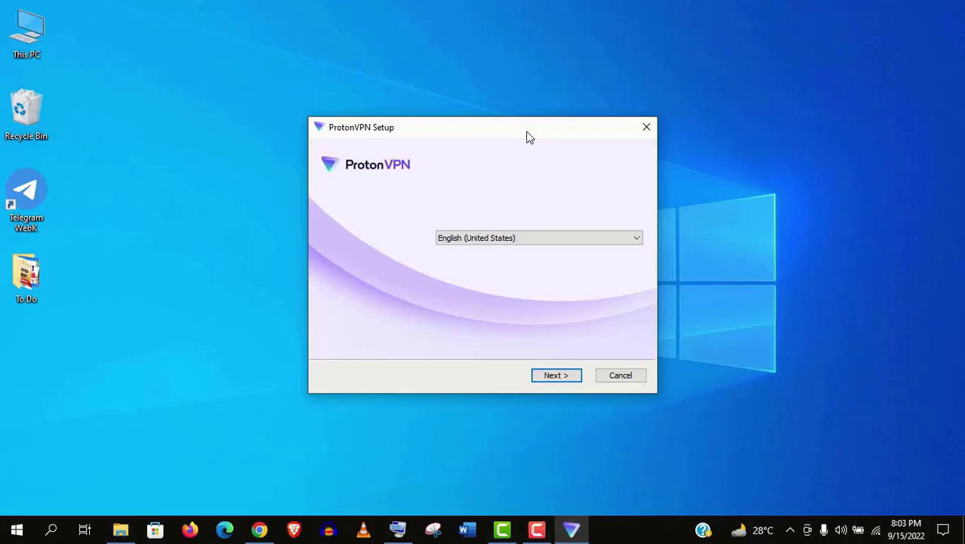
Install ProtonVPN in English (United States) in the default folder, allow the installer file to run, and finish the setup wizard
left_click(561, 373)
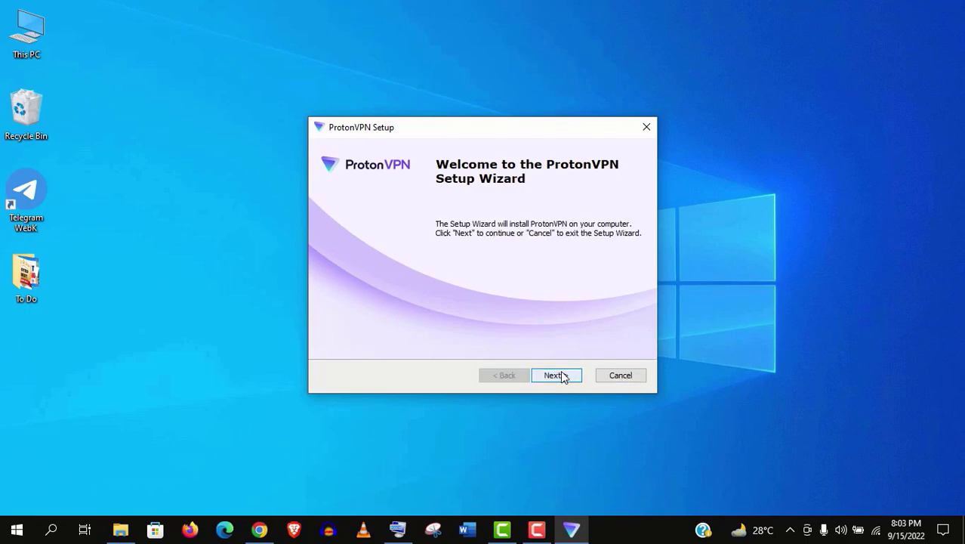
left_click(563, 377)
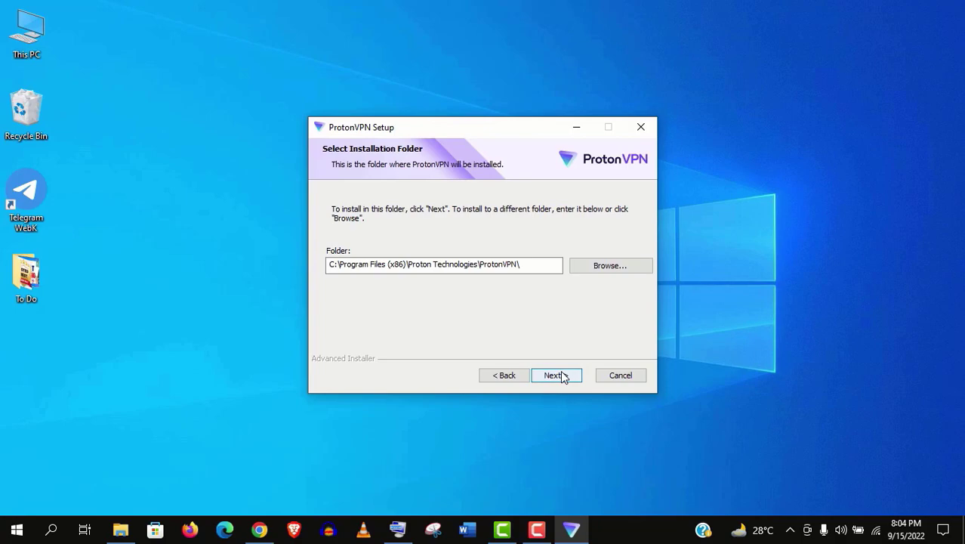
left_click(563, 377)
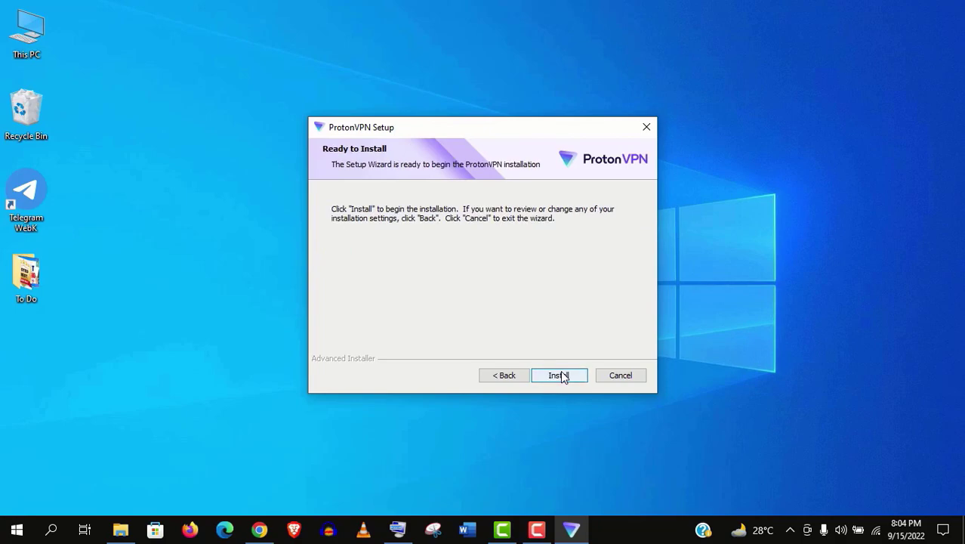
left_click(561, 376)
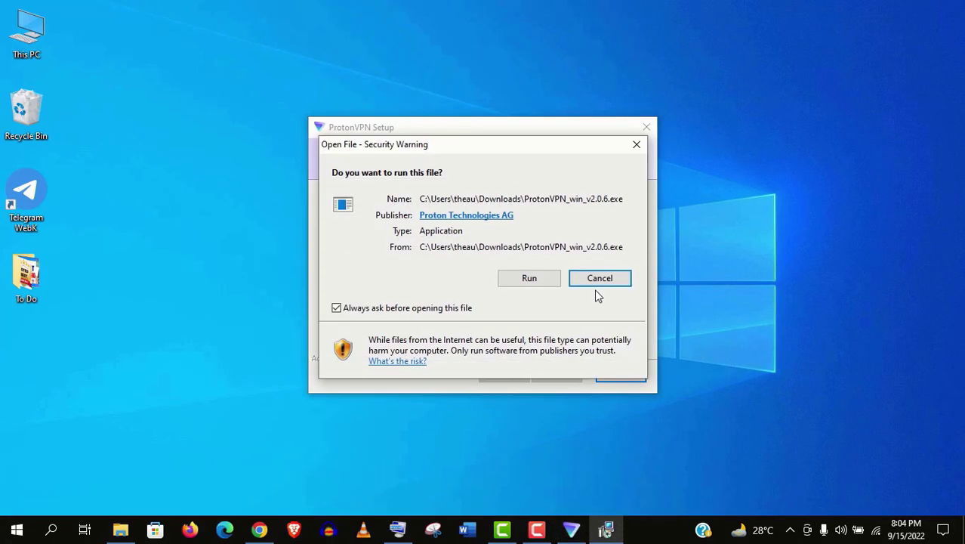
left_click(545, 284)
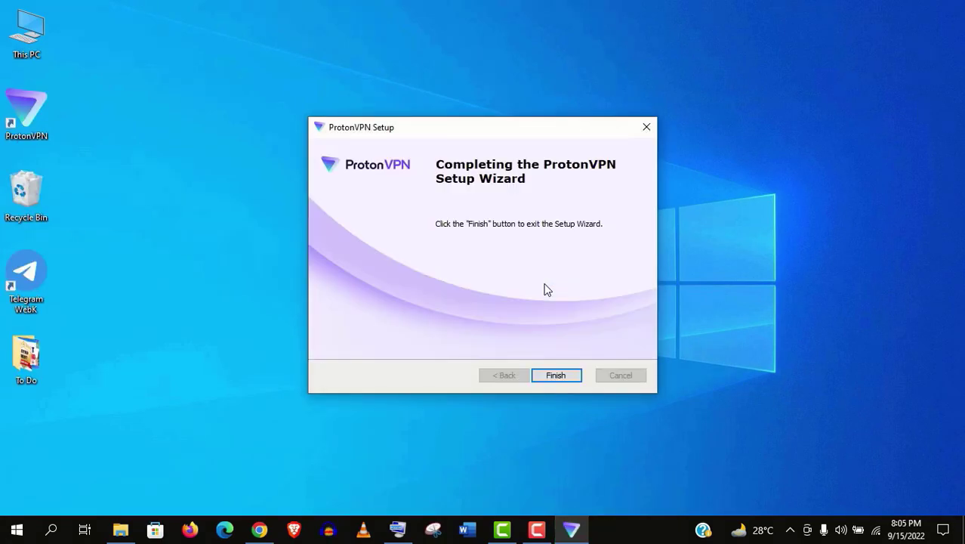
left_click(557, 376)
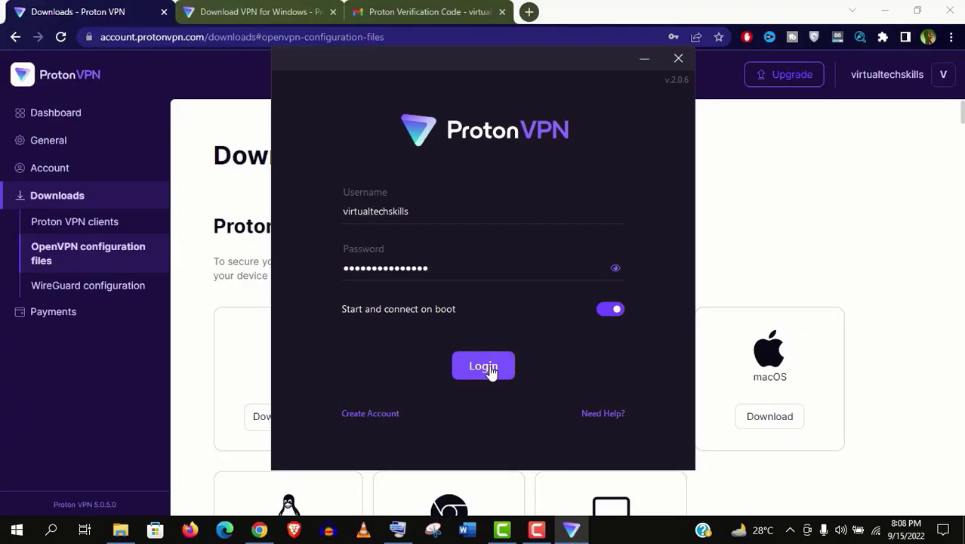
Log in to the Proton VPN app with the filled-in account credentials and maximize its window
left_click(491, 370)
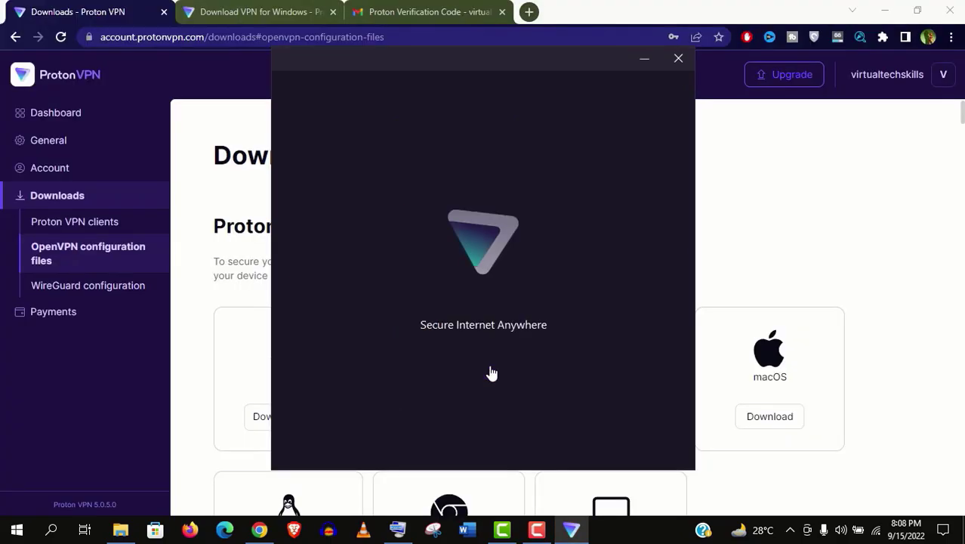
left_click_drag(463, 126, 470, 4)
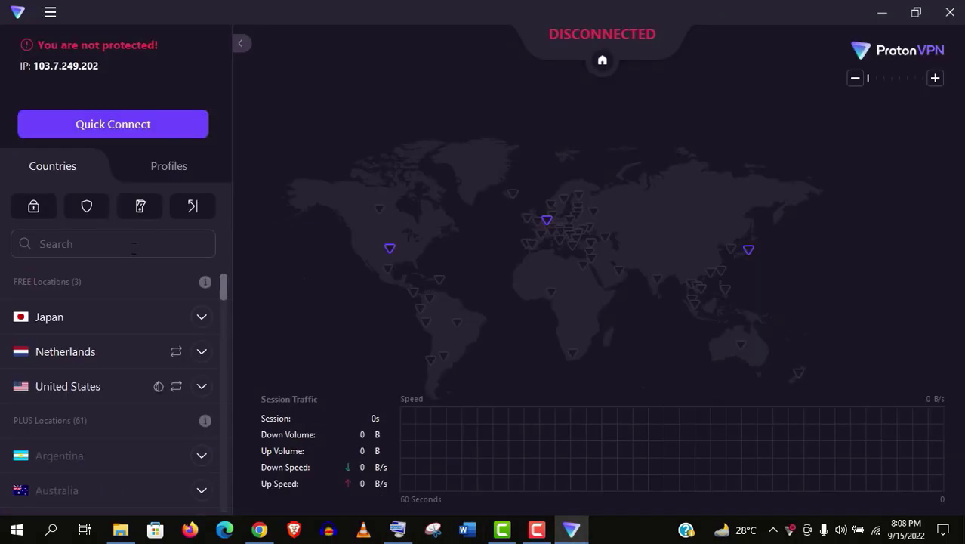
Expand the United States free servers, connect to the United States location, and keep the VPN window maximized
left_click(202, 386)
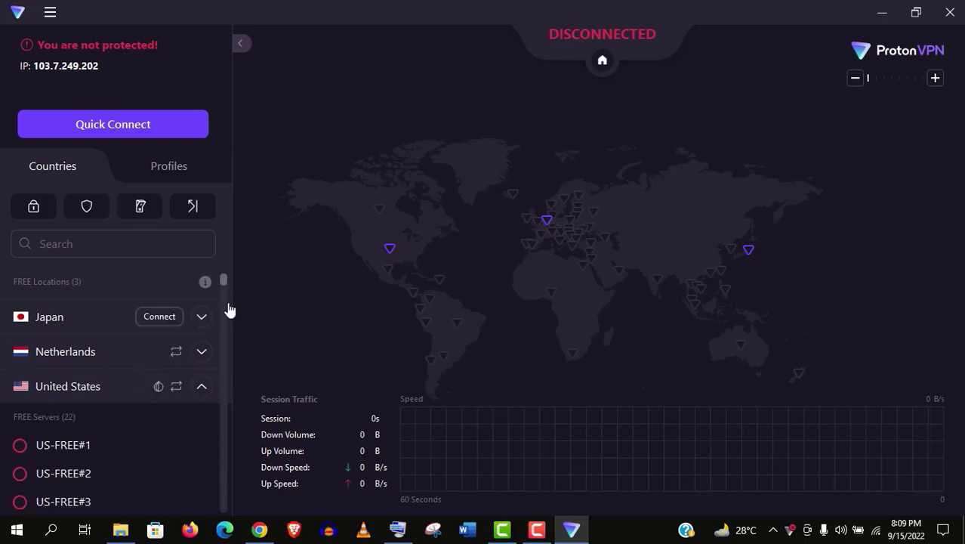
left_click(201, 352)
left_click(201, 352)
left_click(139, 396)
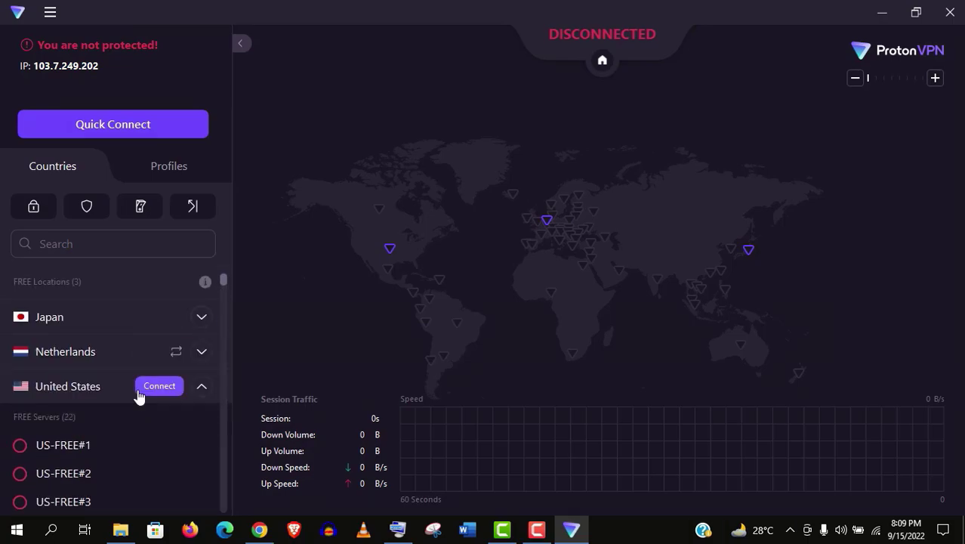
left_click(138, 391)
left_click_drag(477, 11, 498, 69)
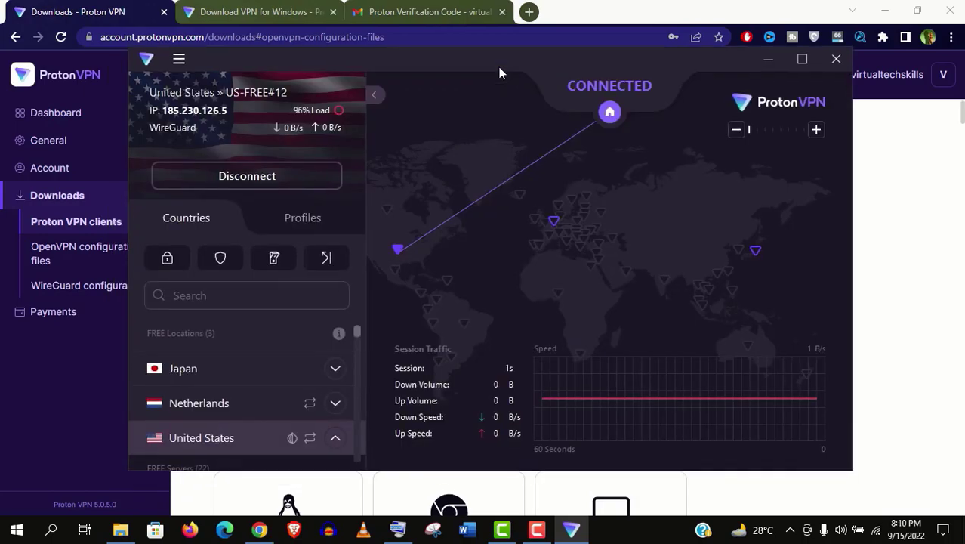
double_click(499, 66)
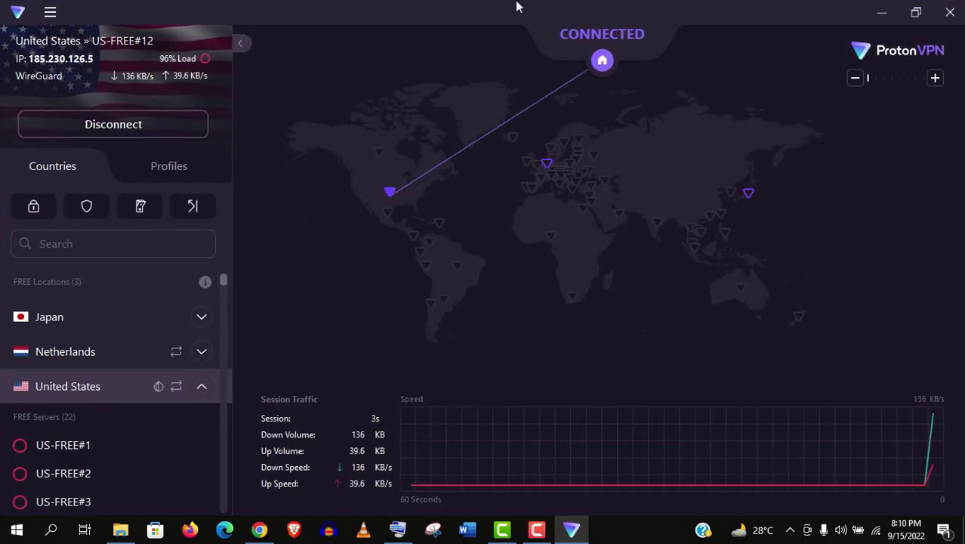
Switch to Chrome, check the public IP address on whatismyipaddress.com, and run an internet speed test on fast.com
double_click(514, 5)
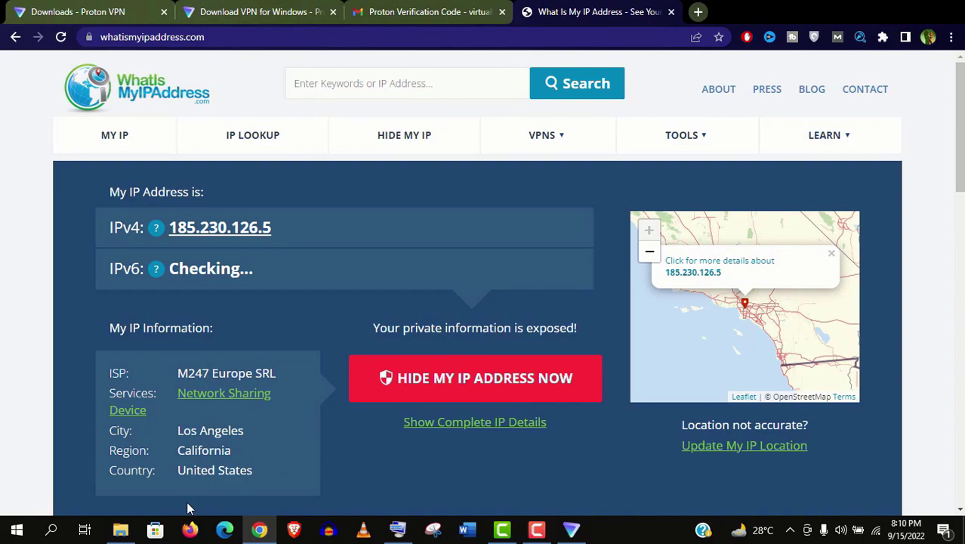
left_click(699, 12)
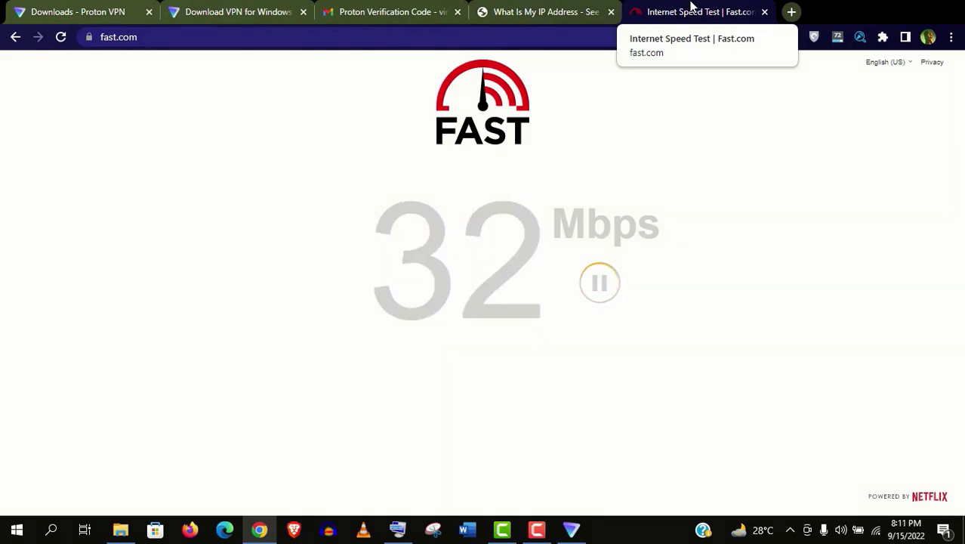
left_click(89, 4)
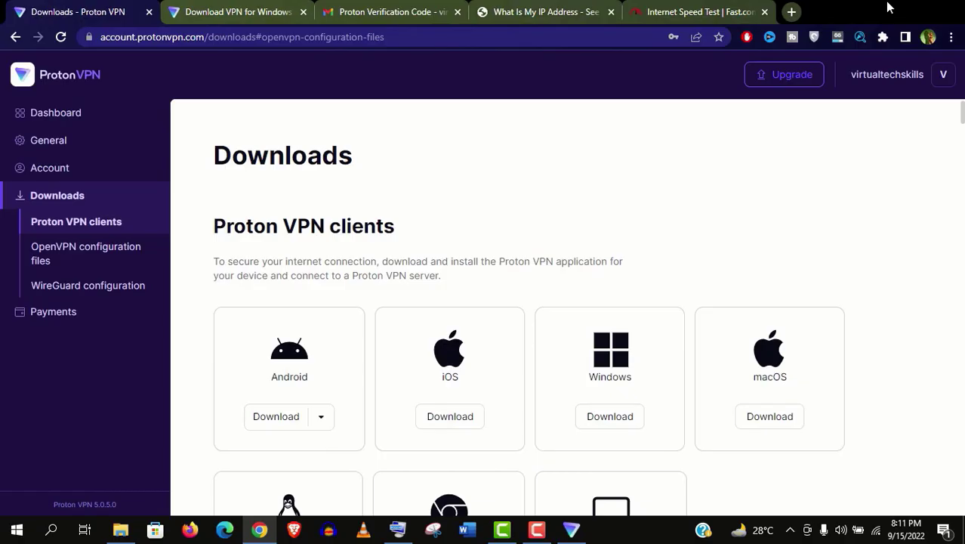
Switch back to the Proton VPN app and turn the Kill Switch on
left_click(885, 7)
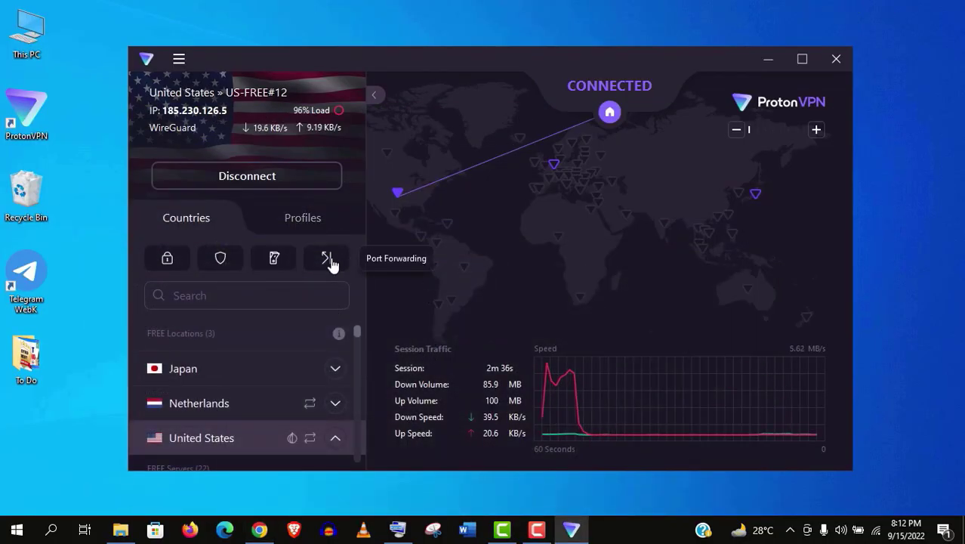
left_click(285, 257)
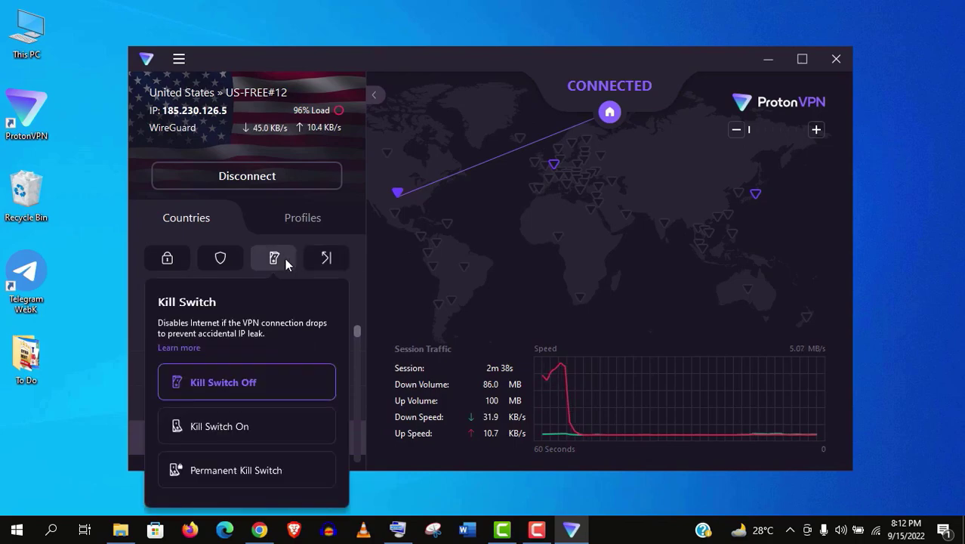
left_click(255, 430)
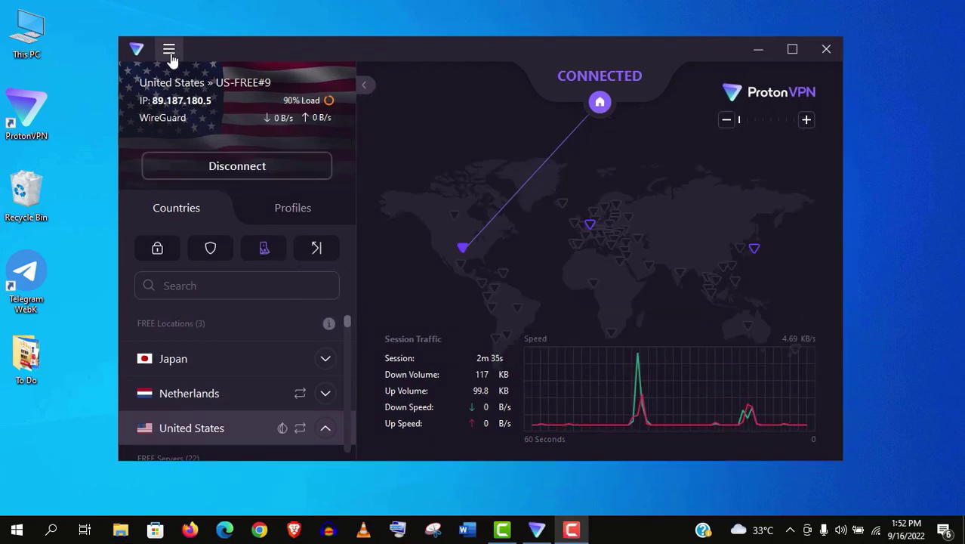
Turn off Start on boot and Connect on app start in the general settings, and read the Early Access description
left_click(169, 51)
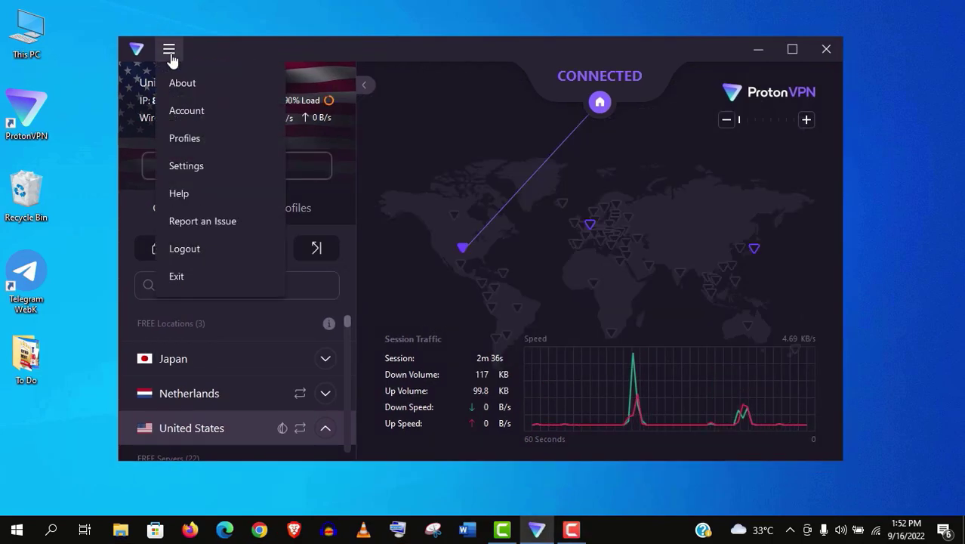
left_click(185, 165)
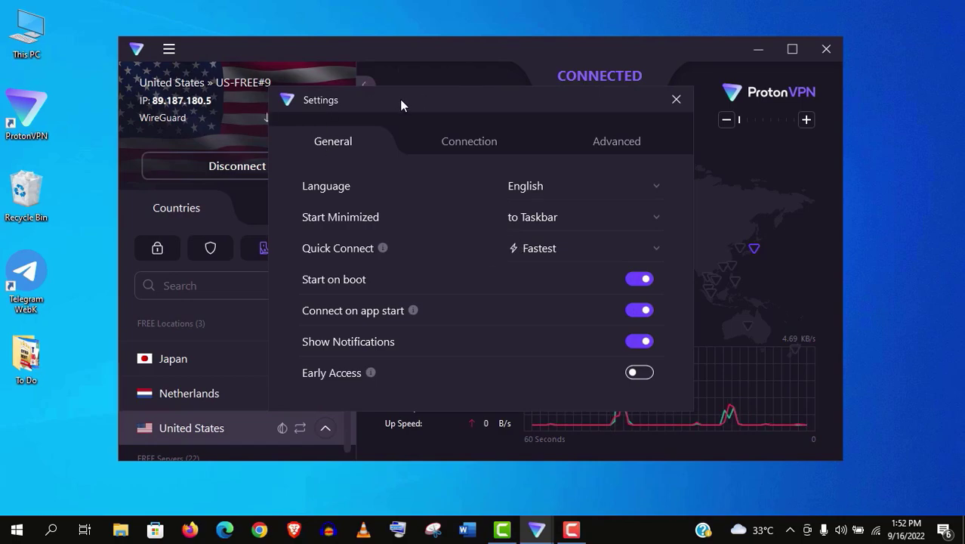
left_click_drag(399, 99, 373, 86)
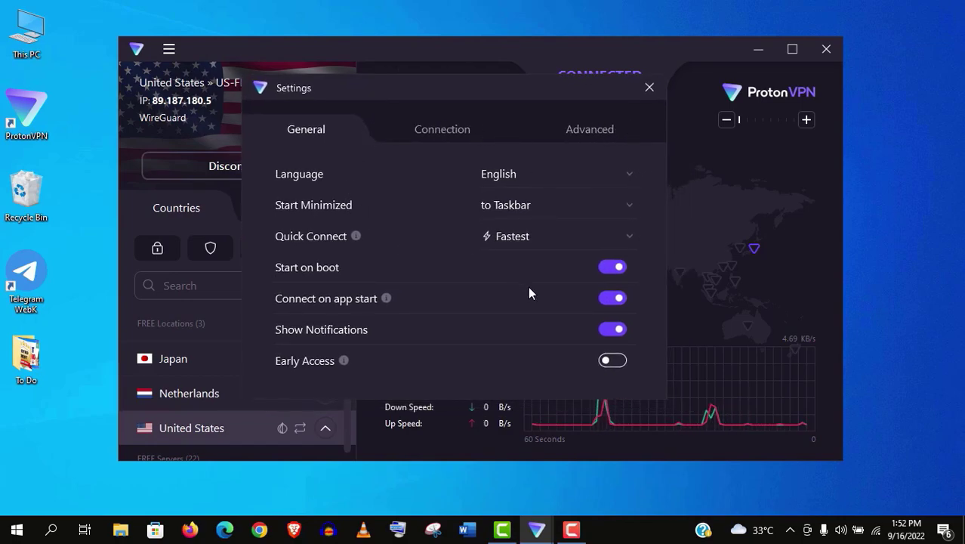
left_click(612, 266)
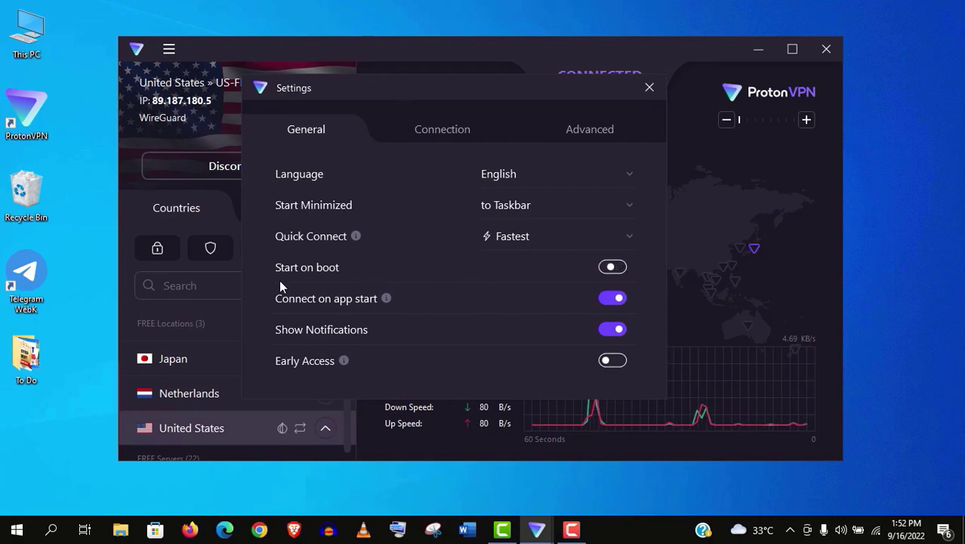
left_click(608, 300)
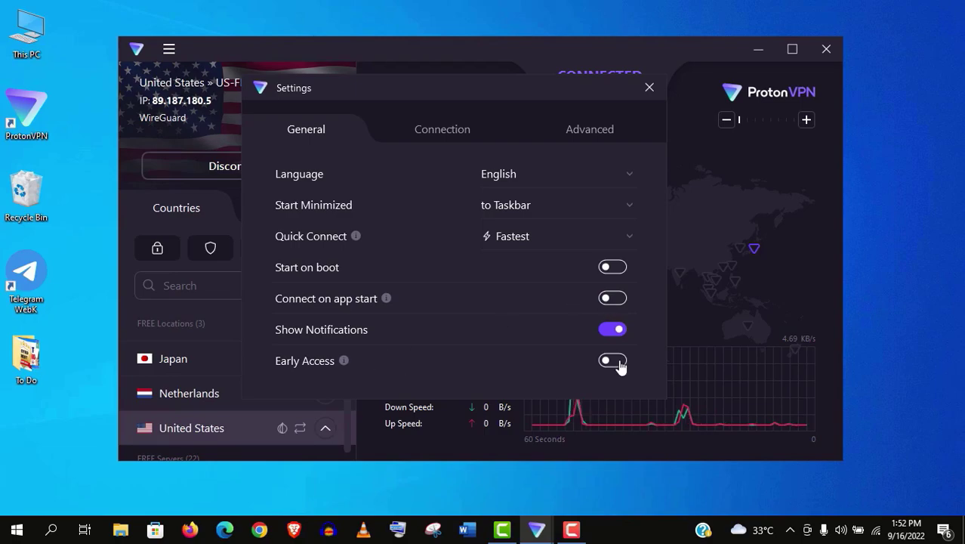
mouse_move(343, 361)
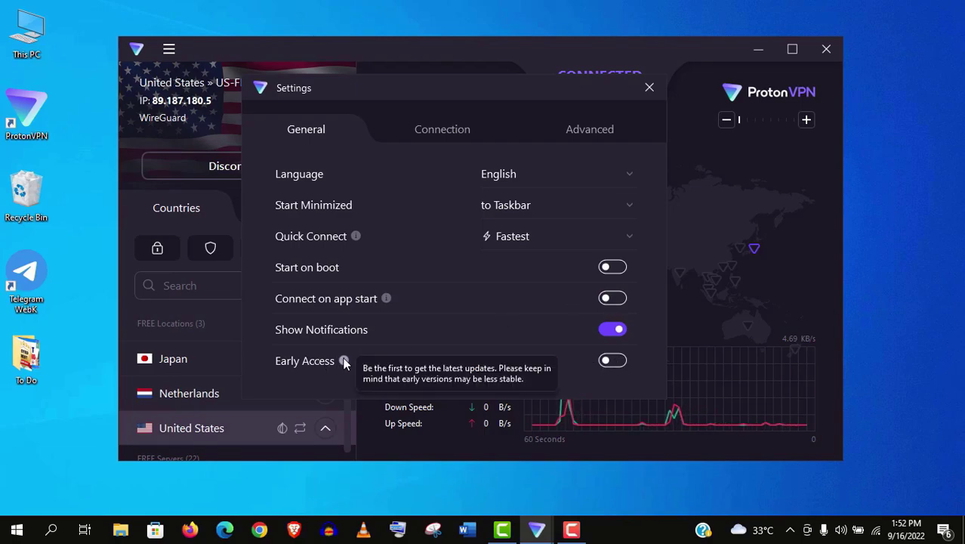
Read the VPN Accelerator, Moderate NAT and Custom DNS Servers descriptions in the connection settings, and try Custom DNS Servers on and off
left_click(444, 132)
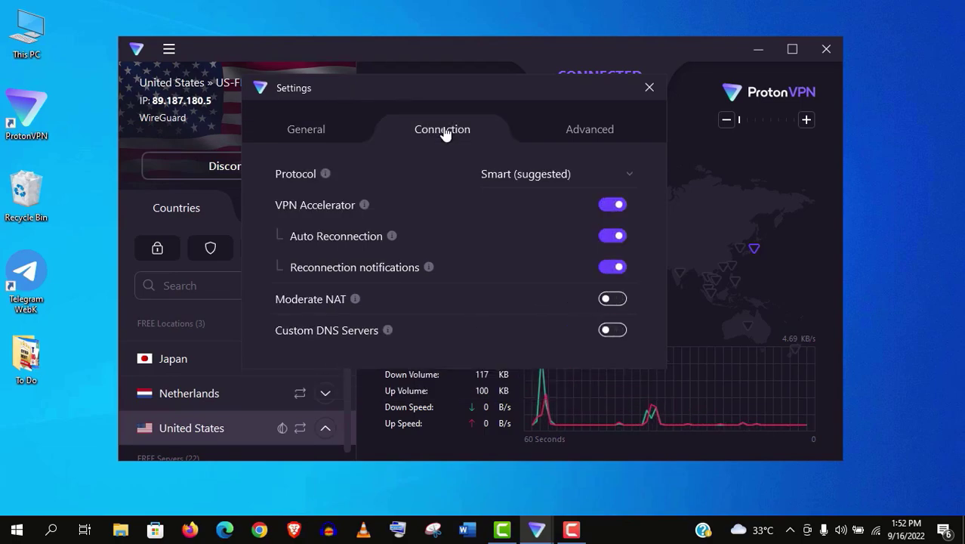
mouse_move(361, 207)
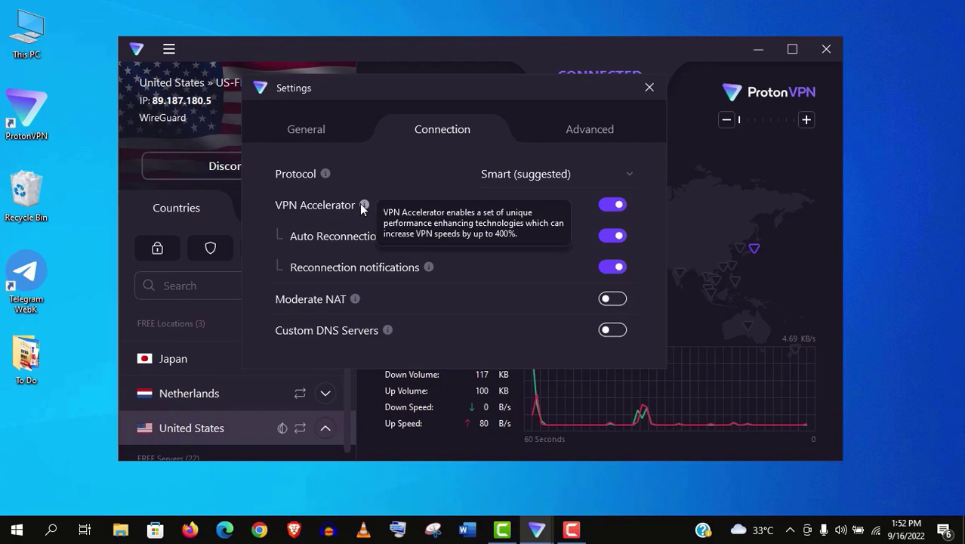
mouse_move(356, 298)
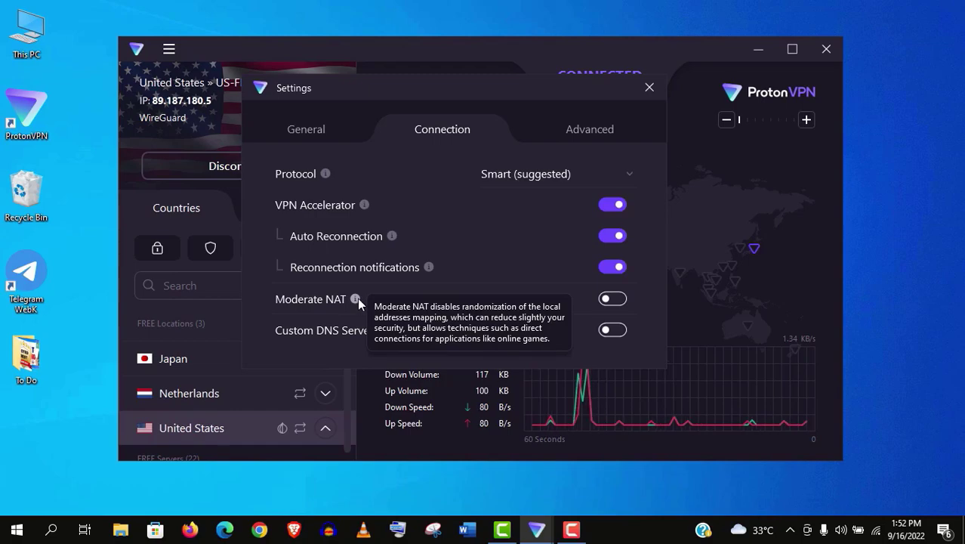
mouse_move(387, 330)
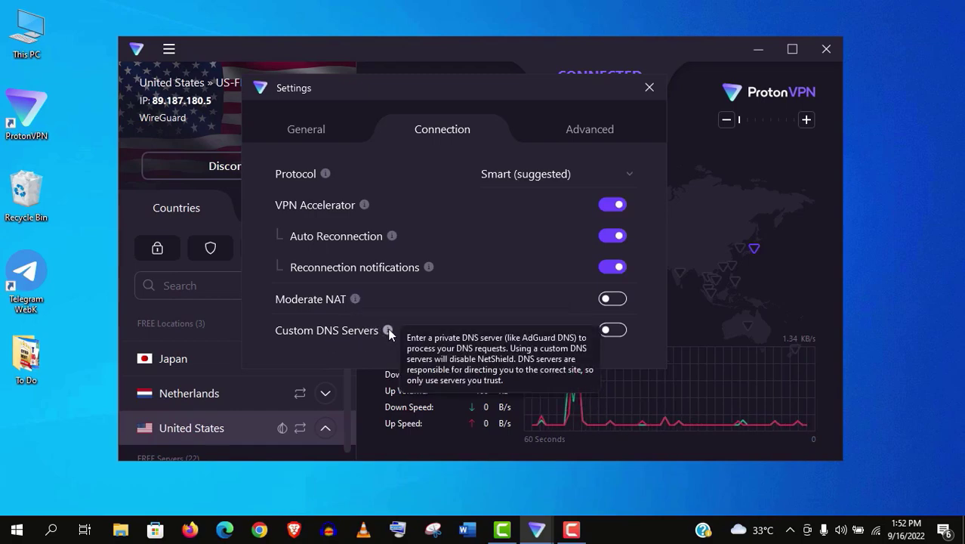
left_click(614, 331)
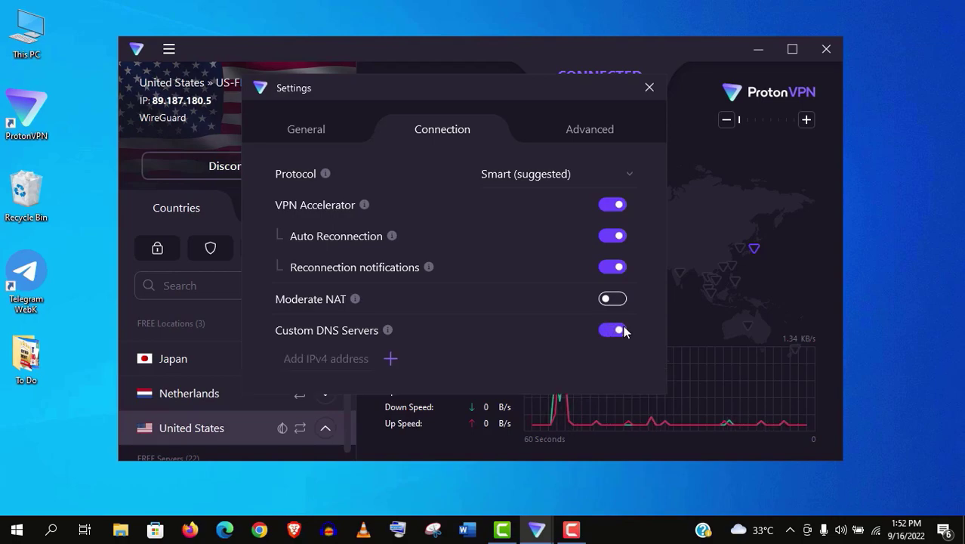
left_click(613, 331)
Examine the advanced settings from Port Forwarding to Split Tunneling, and close the settings
left_click(584, 135)
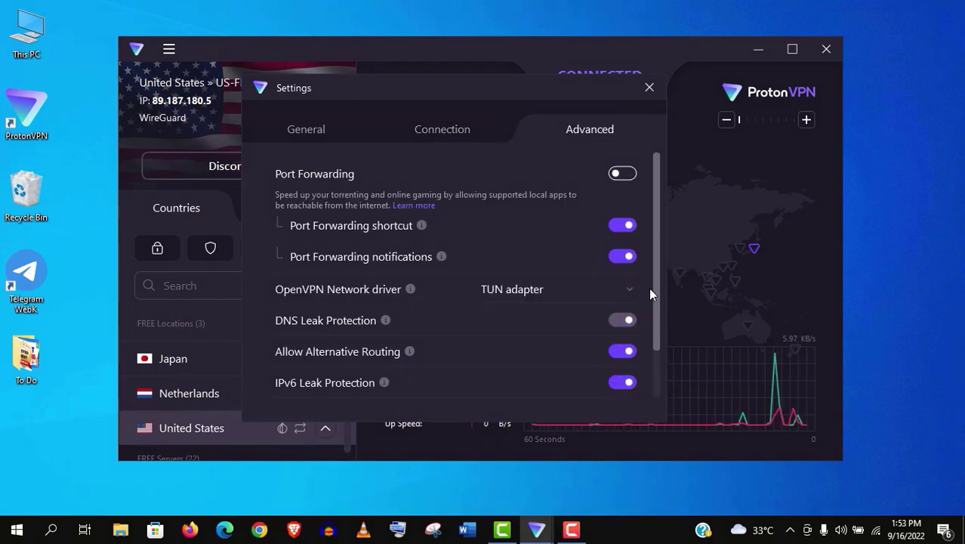
scroll(658, 334, "down", 1)
scroll(658, 334, "down", 1)
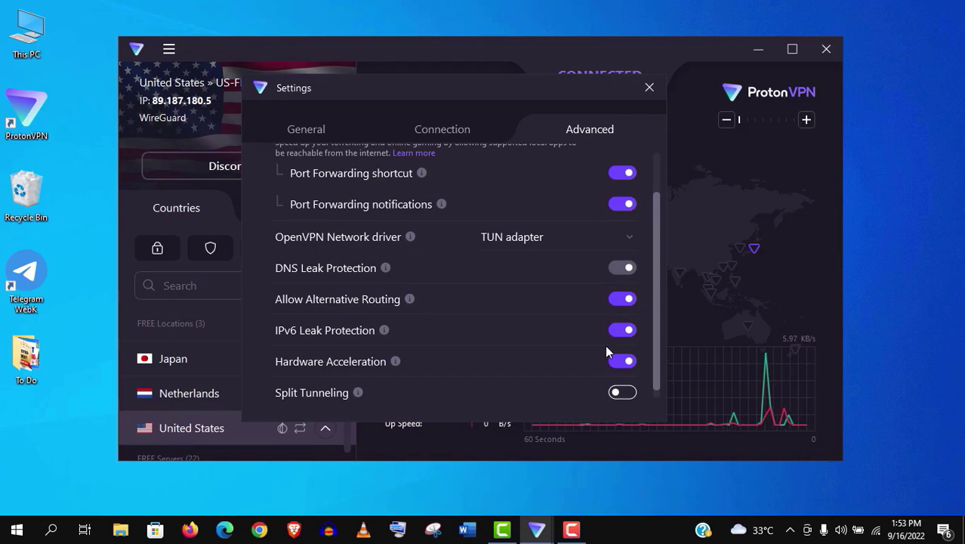
key("Escape")
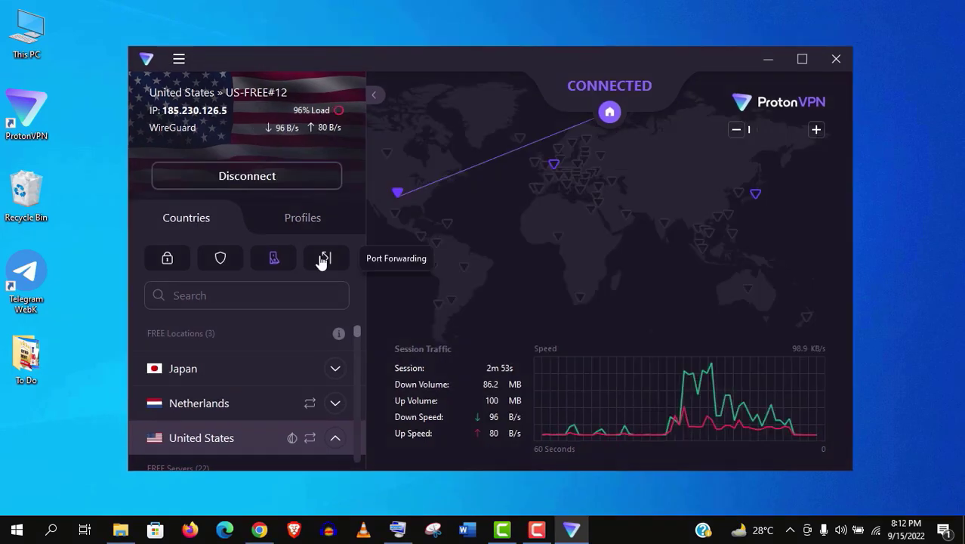
Look at the Port Forwarding options and open the NetShield options in the Proton VPN app
left_click(325, 258)
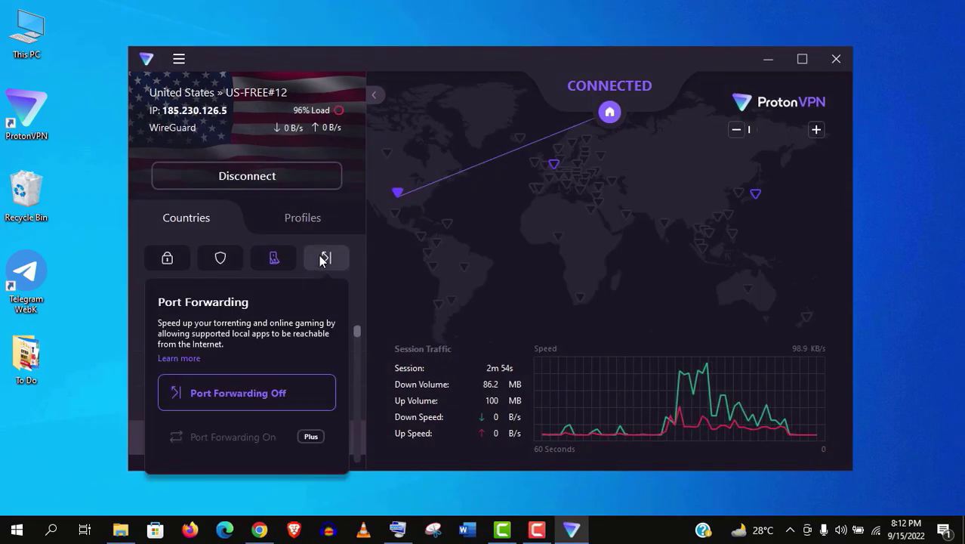
left_click(358, 299)
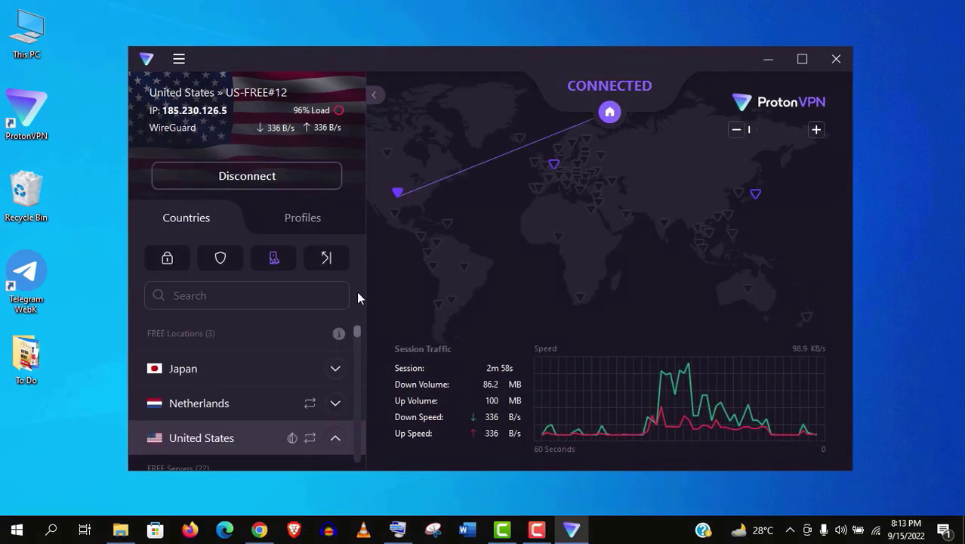
left_click(221, 262)
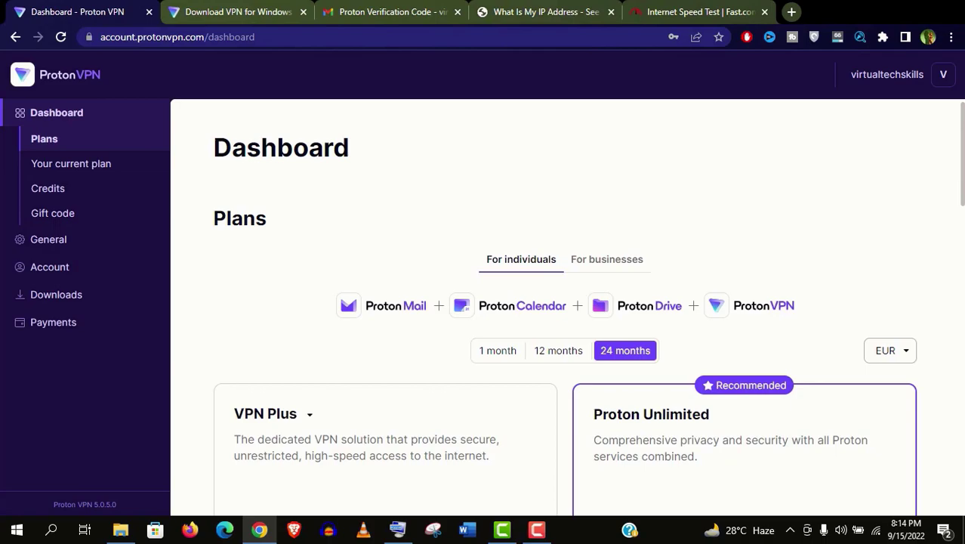
Show the individual plan prices in USD and compare the features of VPN Plus and Proton Unlimited
left_click(898, 361)
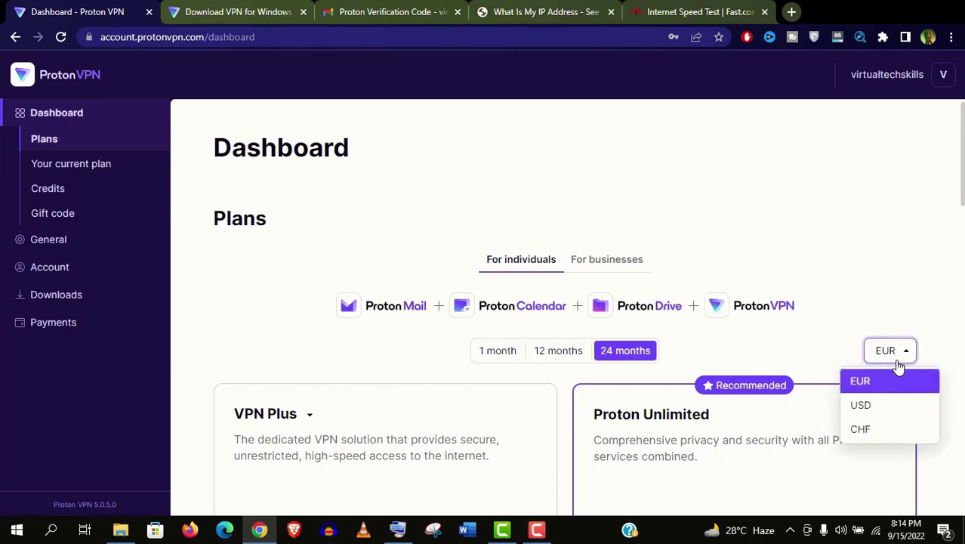
left_click(860, 405)
scroll(861, 405, "down", 4)
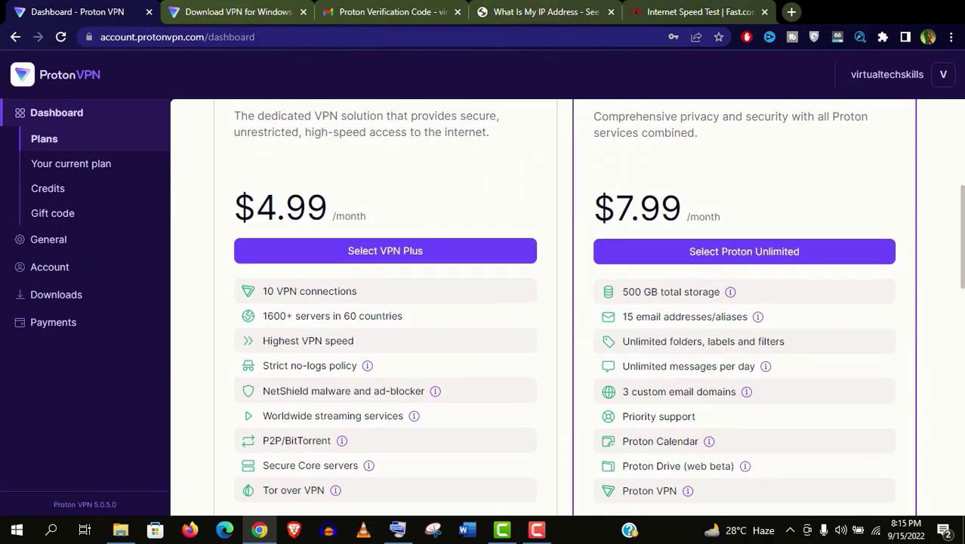
scroll(565, 302, "down", 2)
scroll(565, 277, "up", 1)
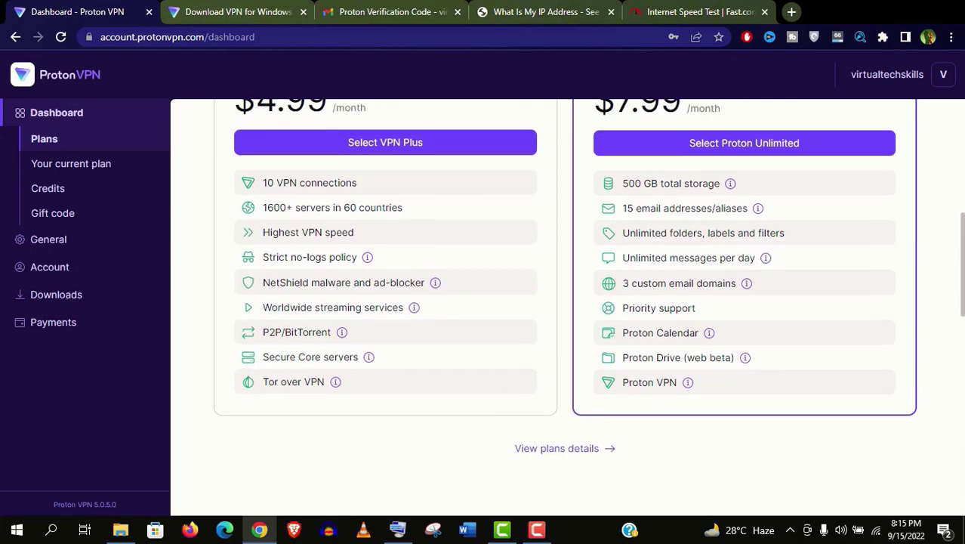
scroll(963, 251, "up", 1)
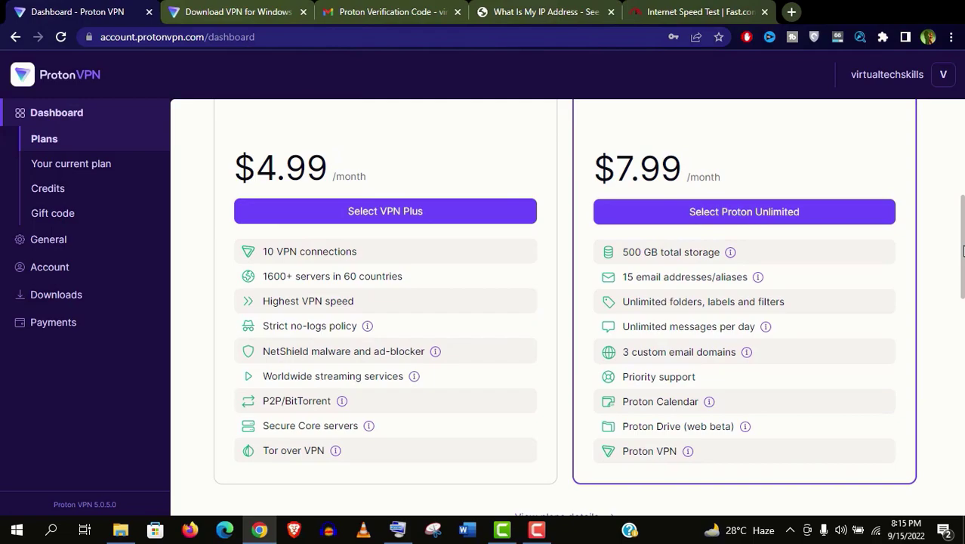
Review the current plan and credits sections of the dashboard, and return to the VPN Plus and Proton Unlimited plans
scroll(963, 252, "down", 5)
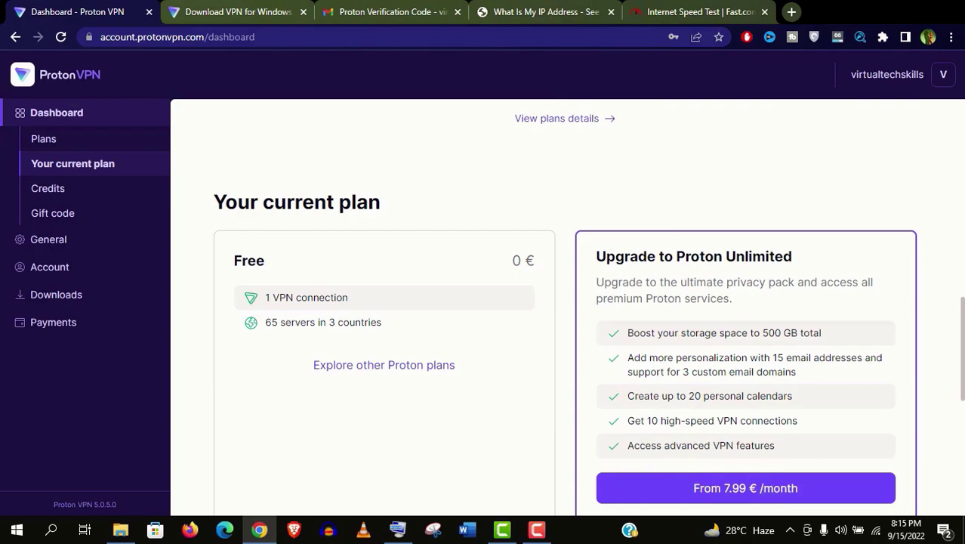
scroll(566, 303, "down", 4)
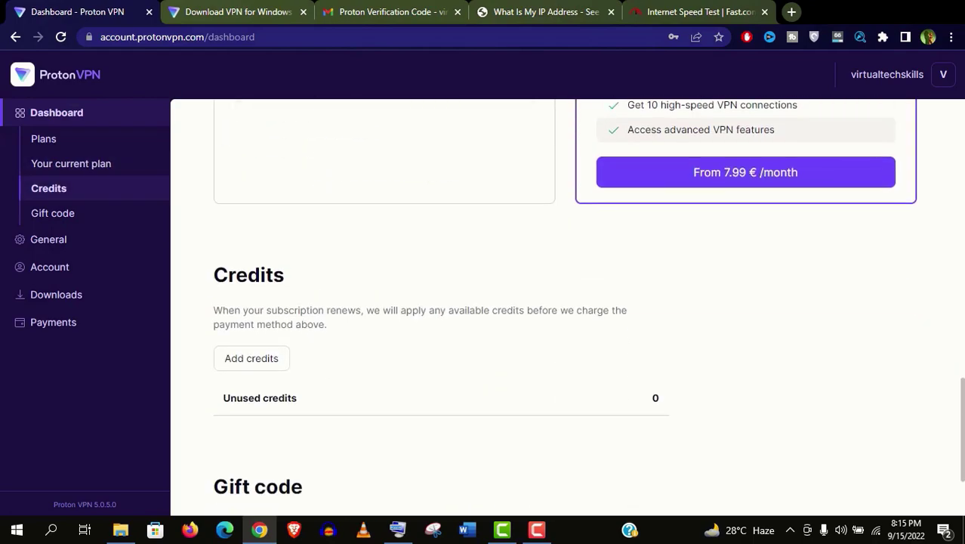
scroll(567, 302, "up", 10)
scroll(578, 362, "down", 2)
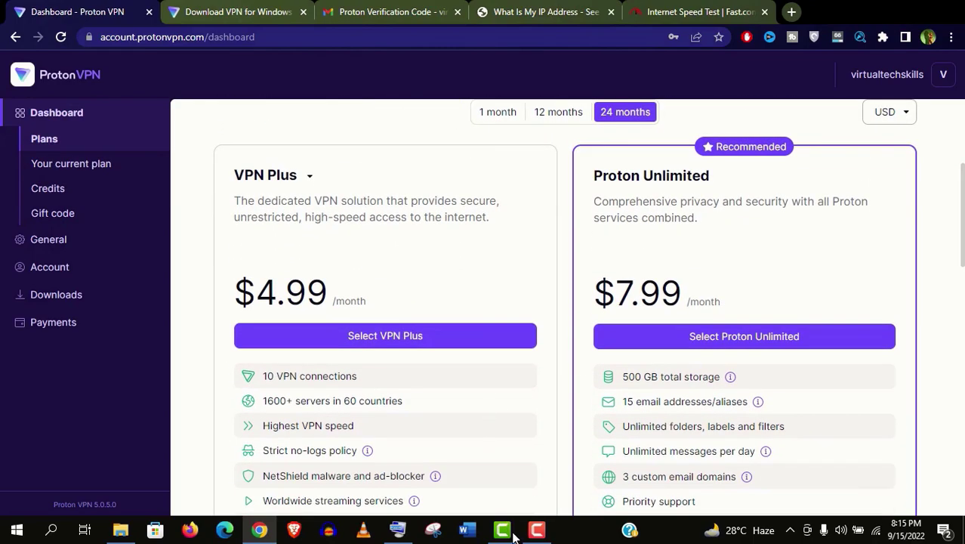